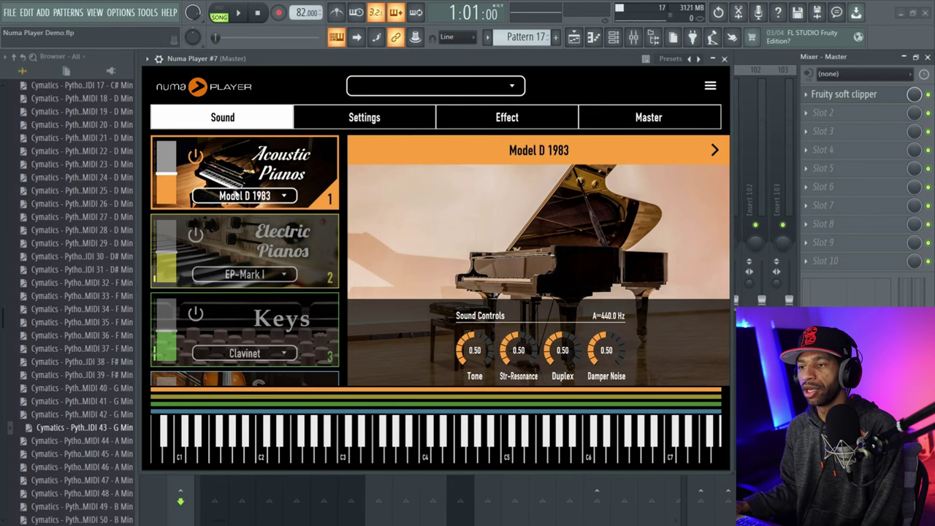
Review the sounds available for the Acoustic Pianos and Electric Pianos layers, keeping the current choices.
scroll(259, 227, down, 1)
scroll(266, 187, up, 1)
click(283, 199)
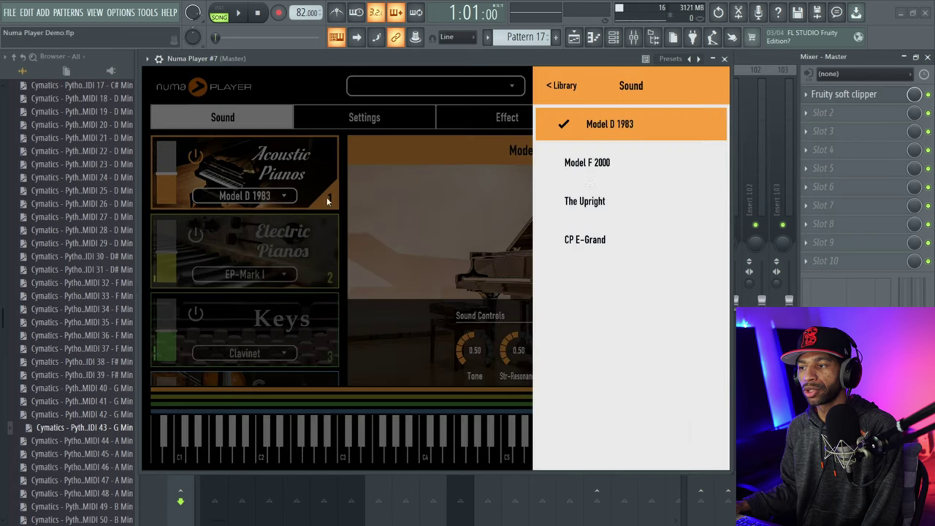
click(319, 198)
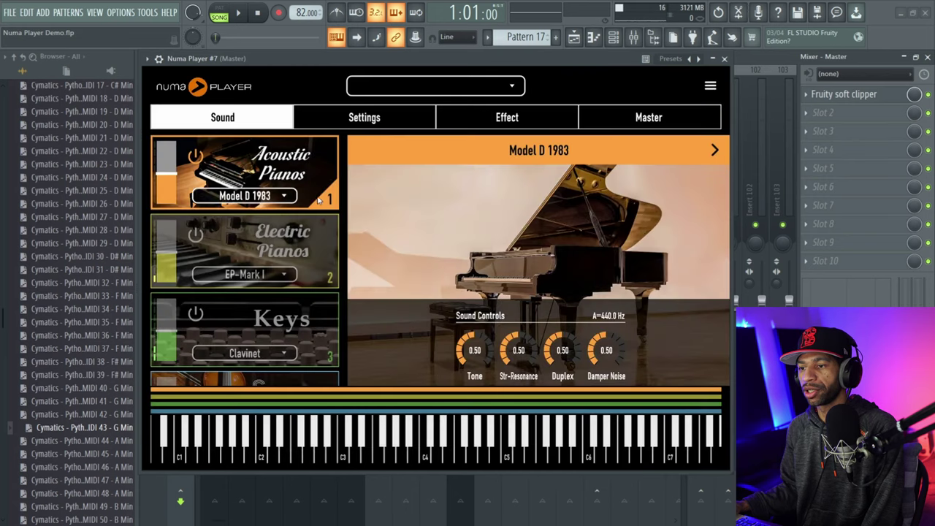
click(284, 276)
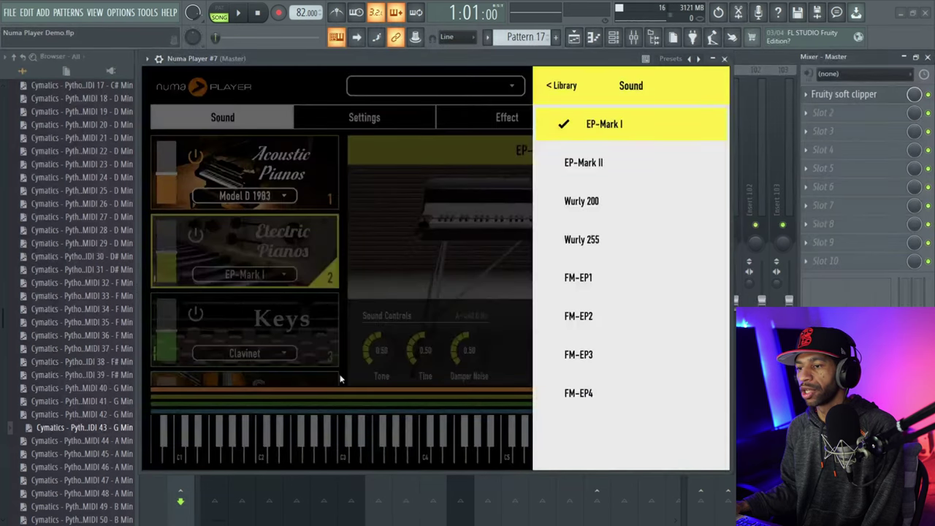
click(306, 284)
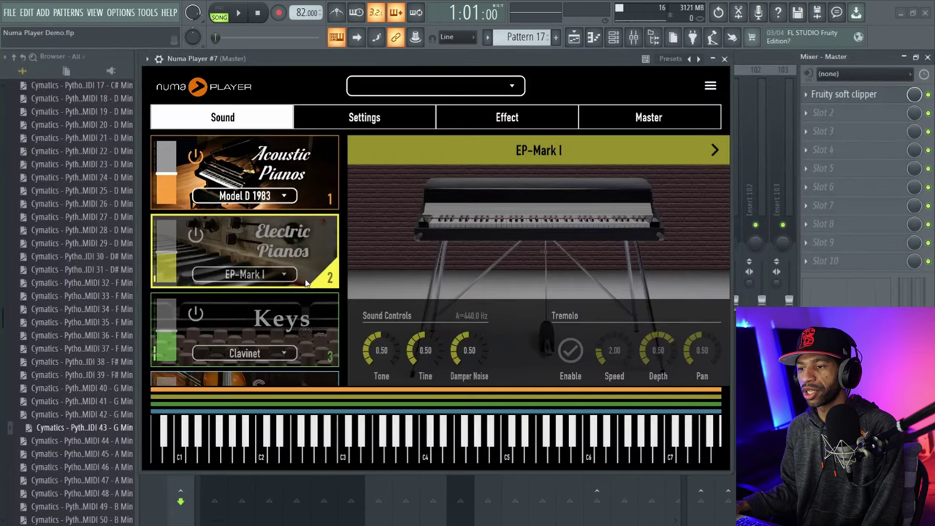
Review the sounds available for the Keys and Strings & Pads layers without changing either selection.
click(285, 353)
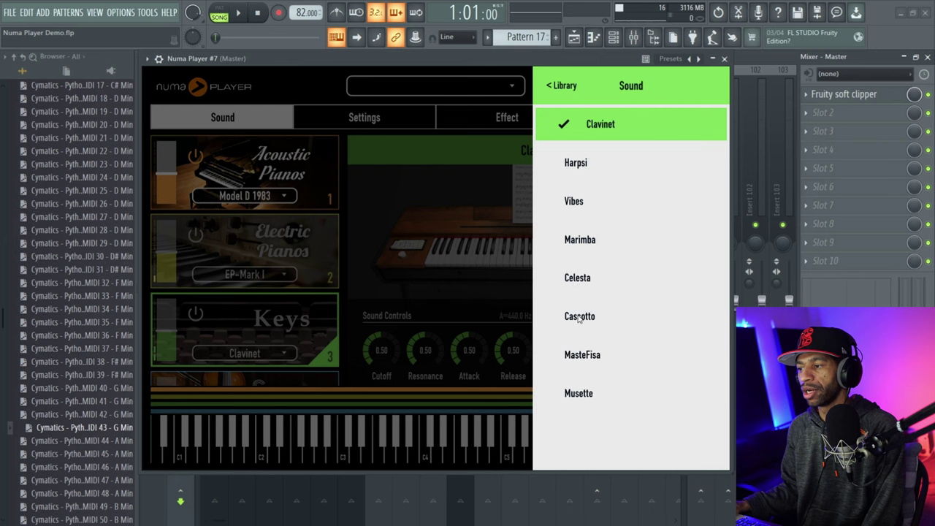
click(262, 337)
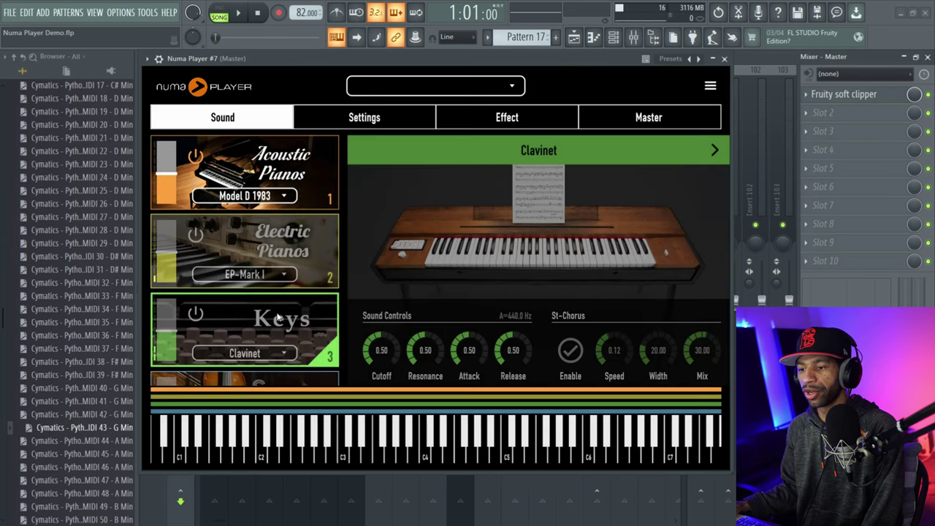
scroll(285, 317, down, 2)
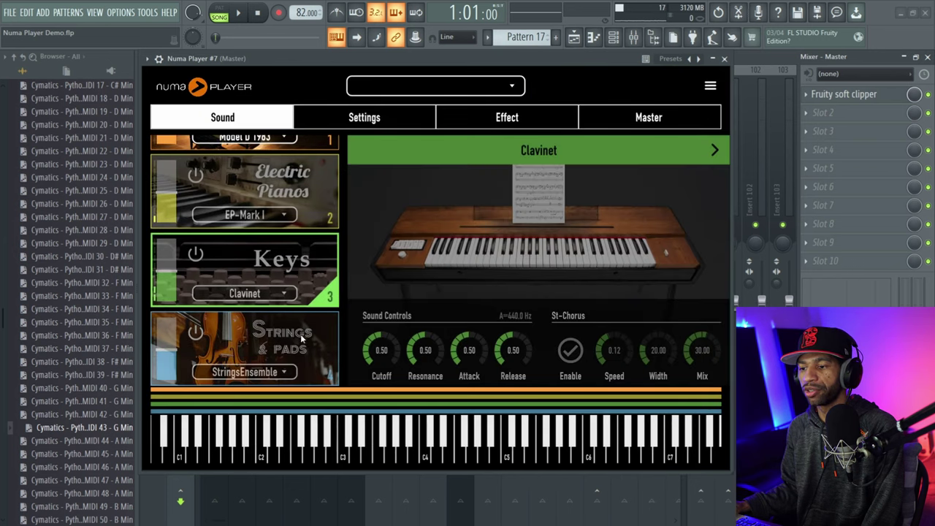
click(287, 372)
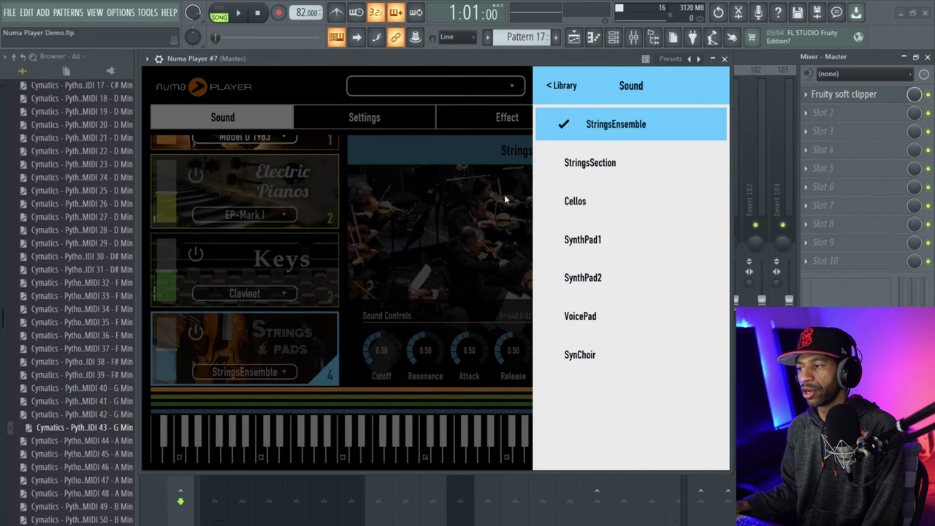
click(288, 187)
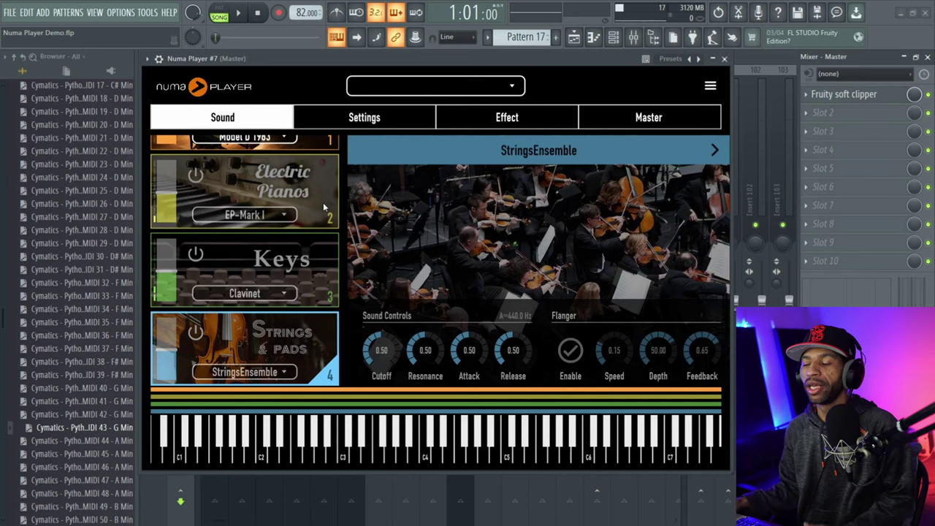
scroll(307, 170, up, 2)
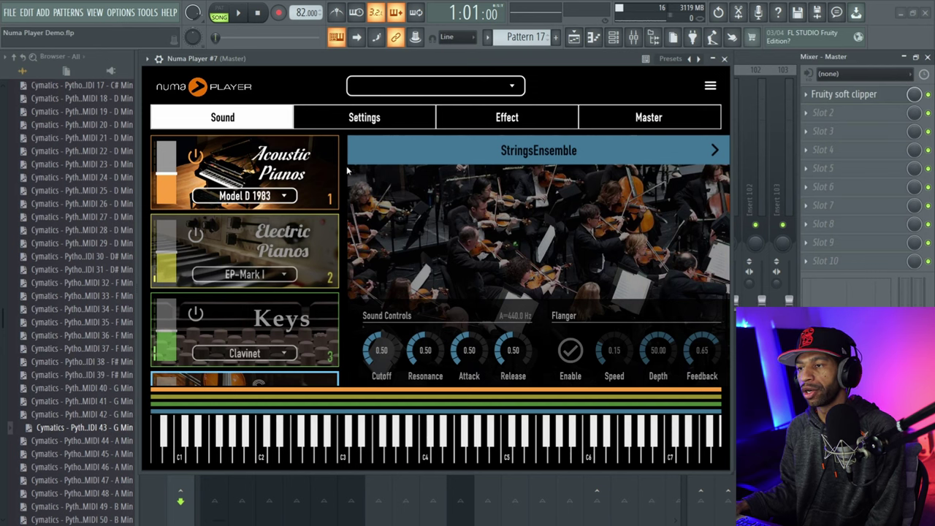
Examine the layer effect settings and the list of effects available for the Acoustic Pianos layer.
click(503, 119)
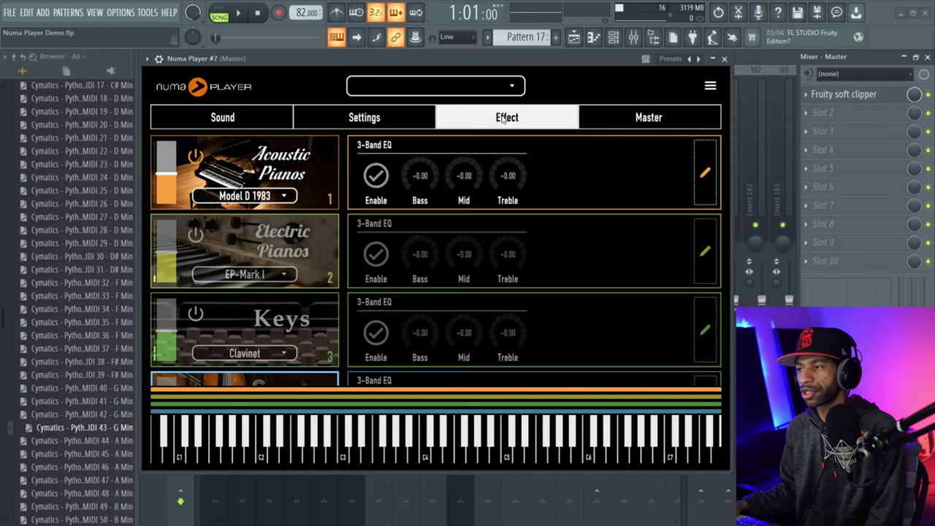
click(705, 173)
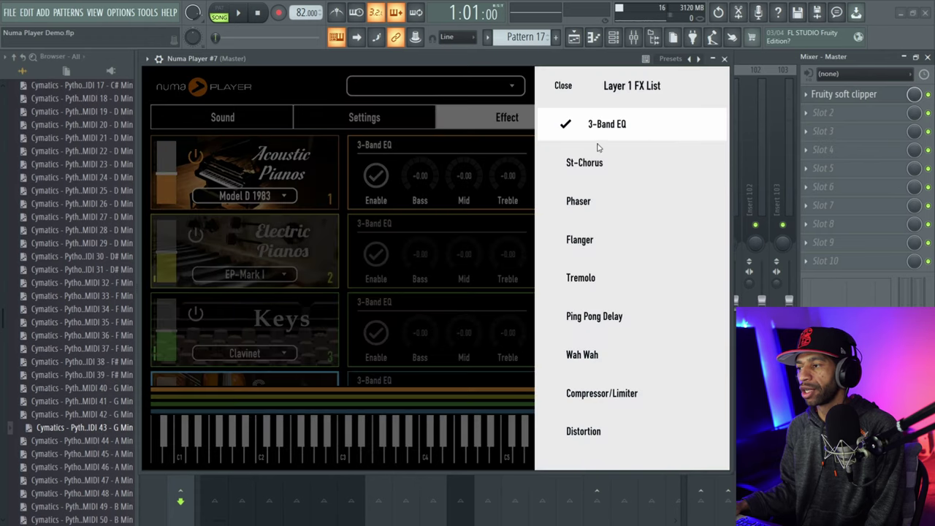
click(523, 167)
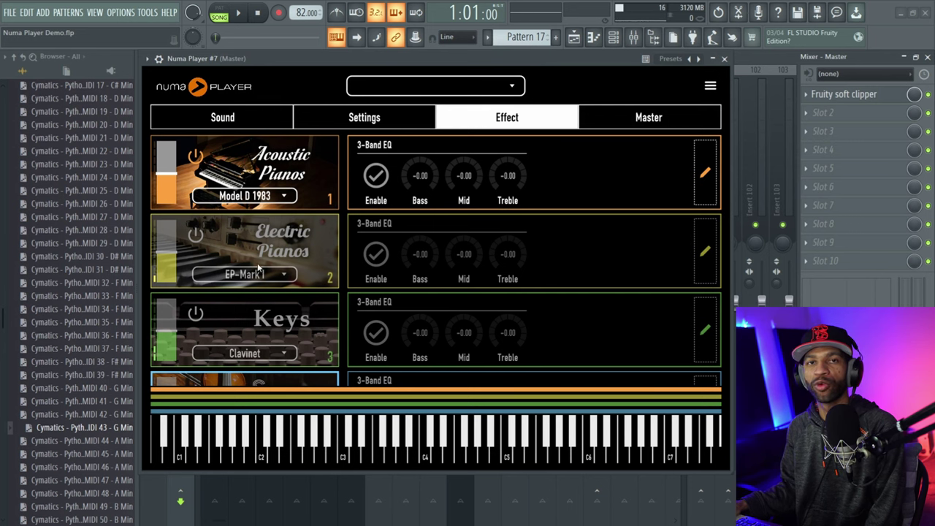
Examine the master delay, reverb and output settings and the layers' MIDI and key range settings, and return to the sound page.
click(626, 125)
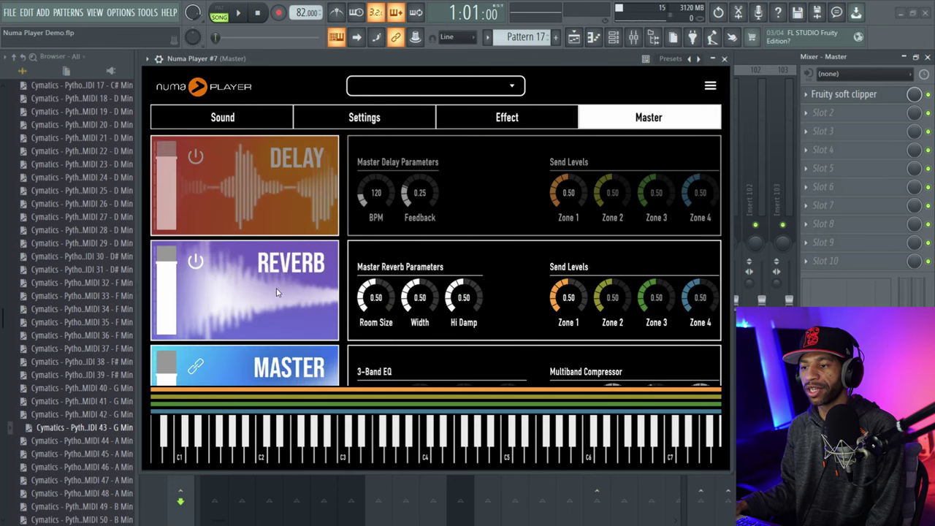
scroll(293, 357, down, 2)
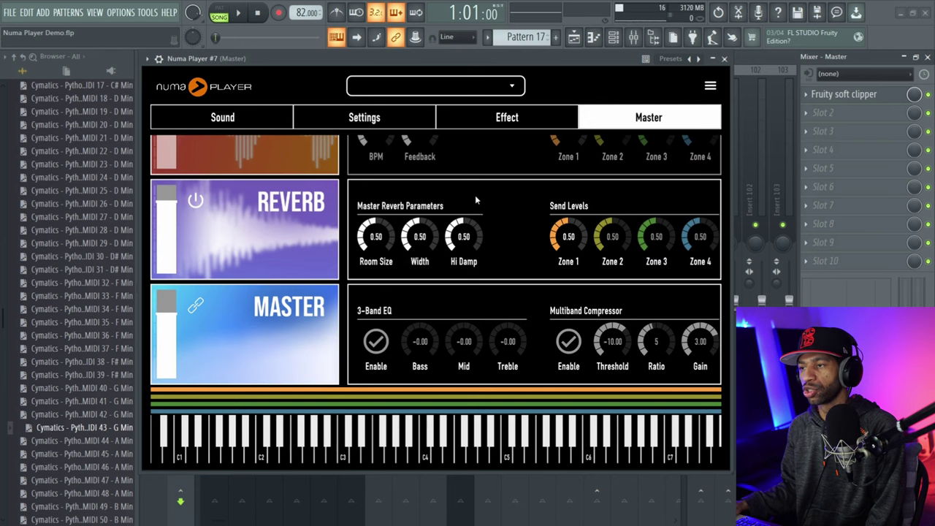
click(383, 120)
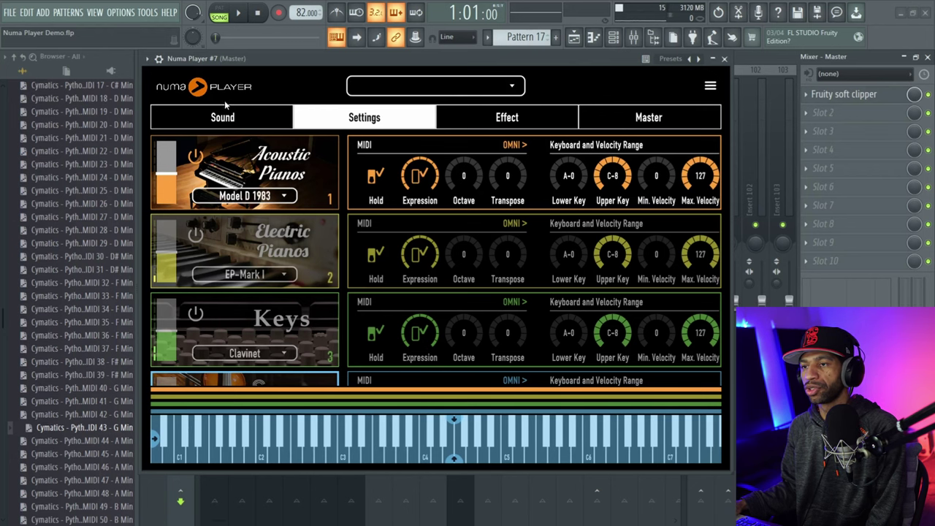
click(224, 117)
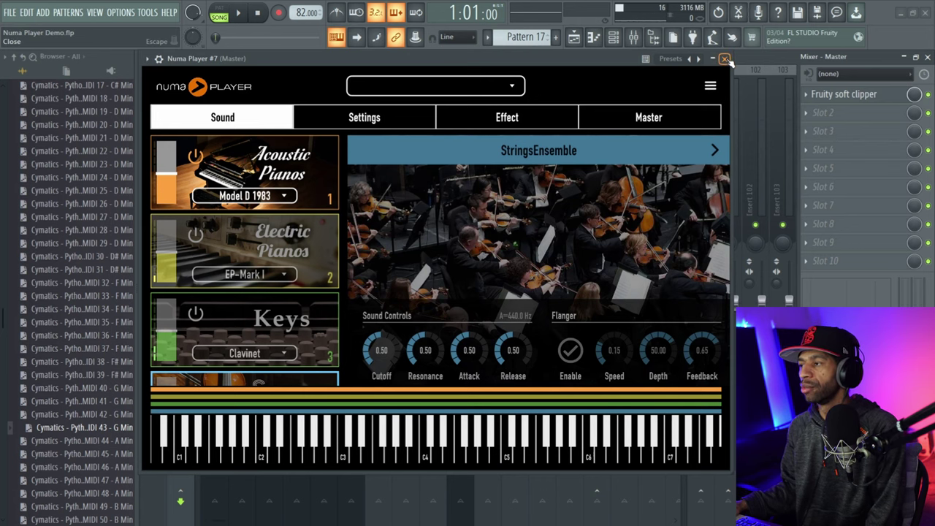
Close the Numa Player window, bring up the playlist, and play the song arrangement before stopping playback.
click(725, 58)
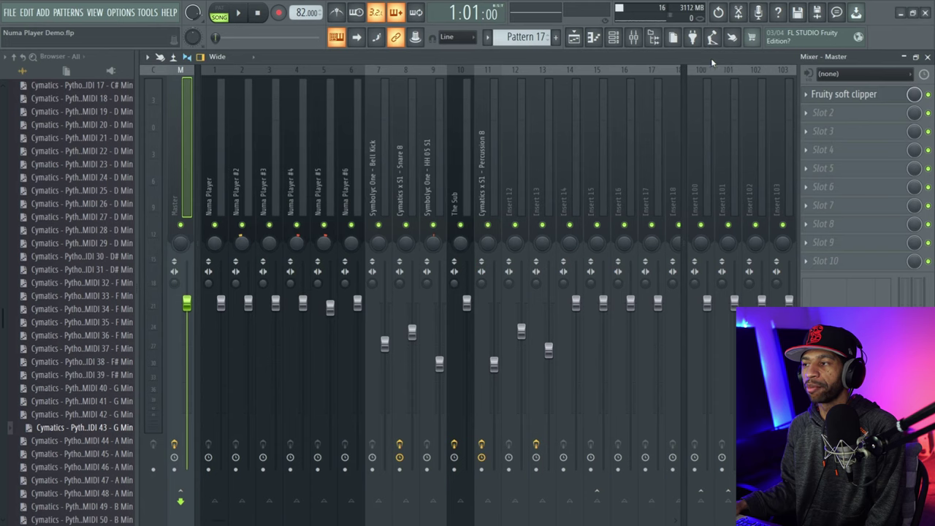
click(574, 38)
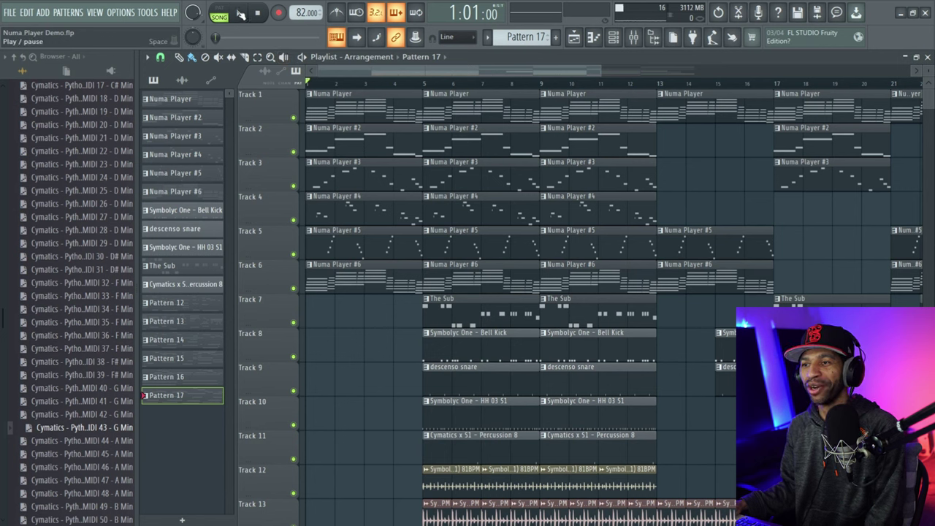
click(241, 15)
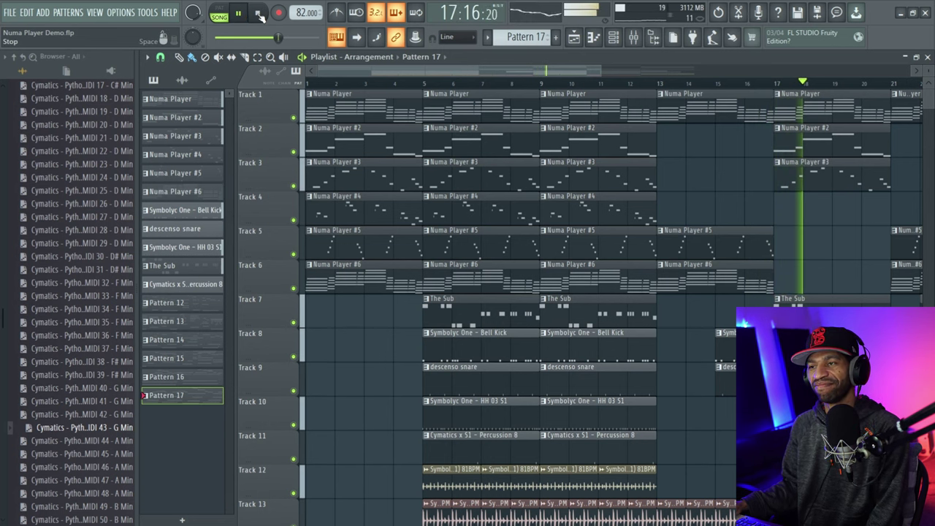
click(260, 15)
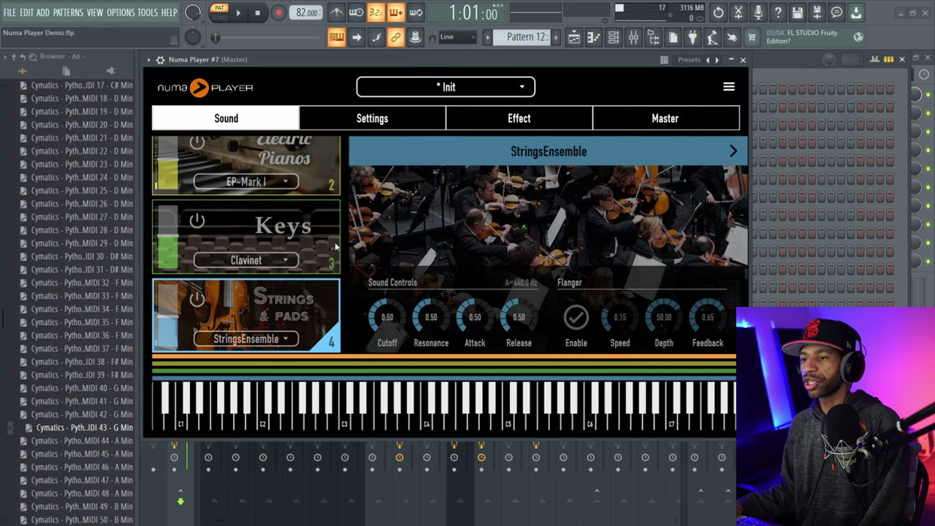
Play Pattern 12 with only the Acoustic Pianos layer active, and stop playback.
scroll(299, 228, up, 1)
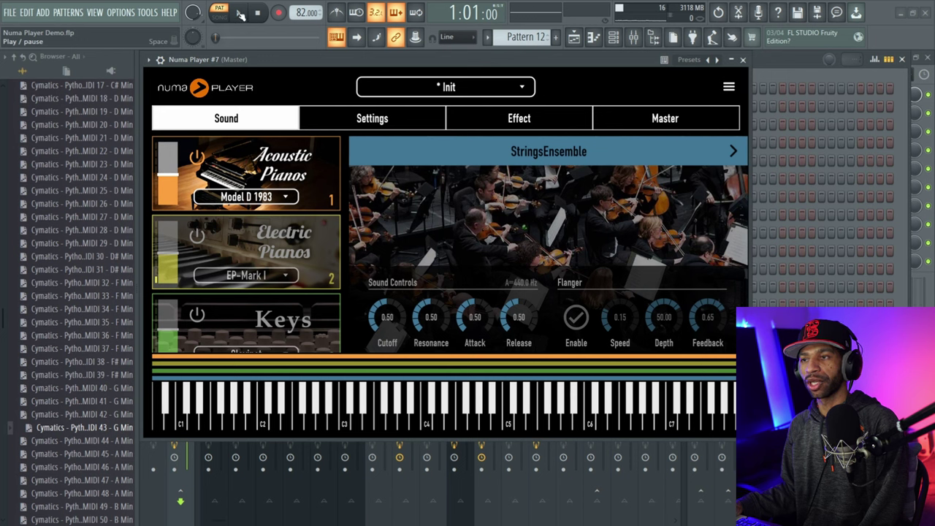
click(240, 14)
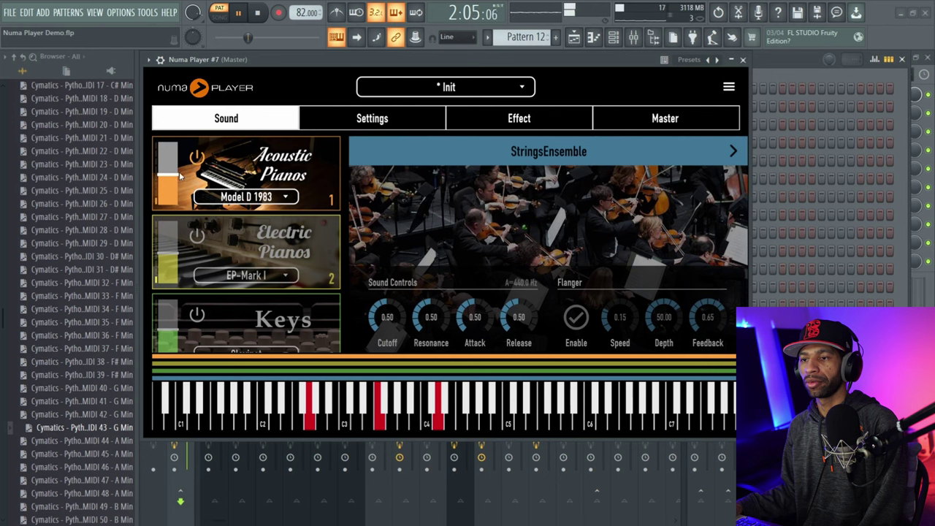
click(258, 14)
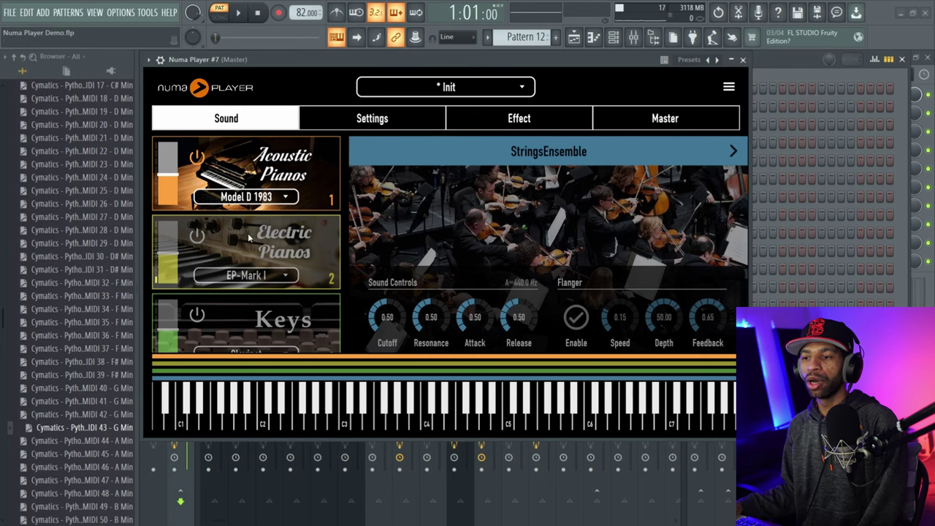
Turn on the Electric Pianos and Strings & Pads layers and audition Pattern 12 with the layered sound.
scroll(249, 235, down, 1)
click(196, 204)
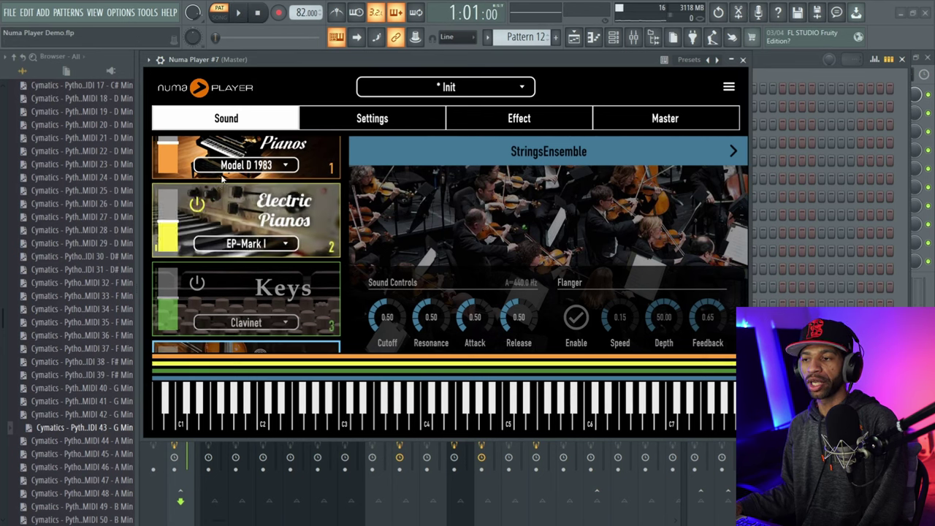
scroll(226, 202, down, 2)
click(196, 299)
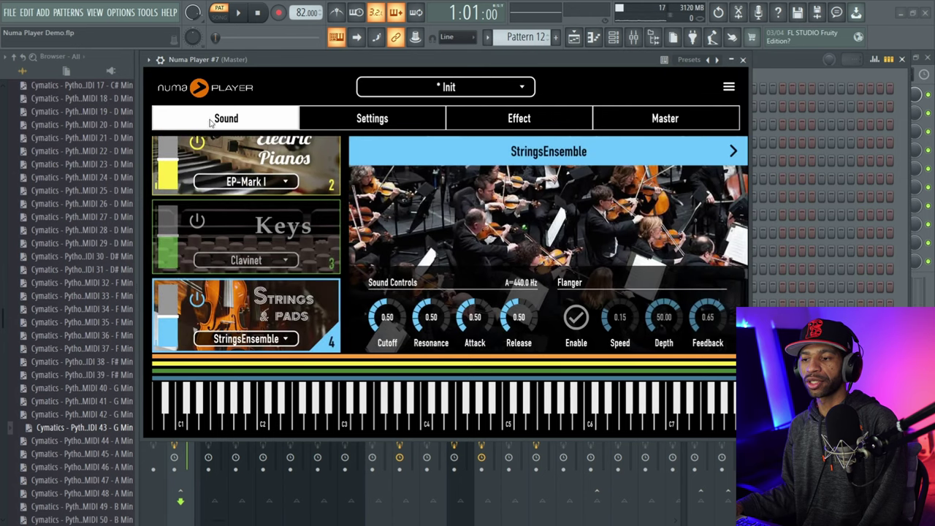
click(240, 14)
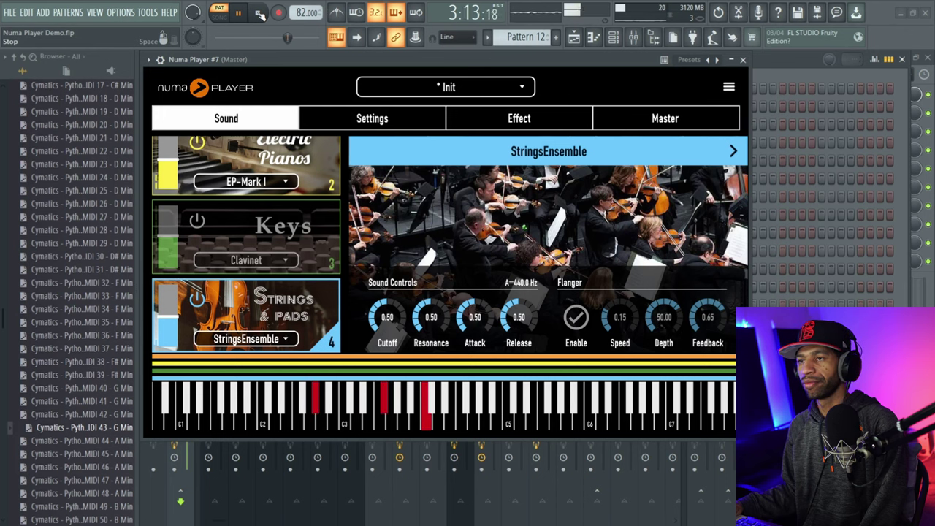
click(259, 13)
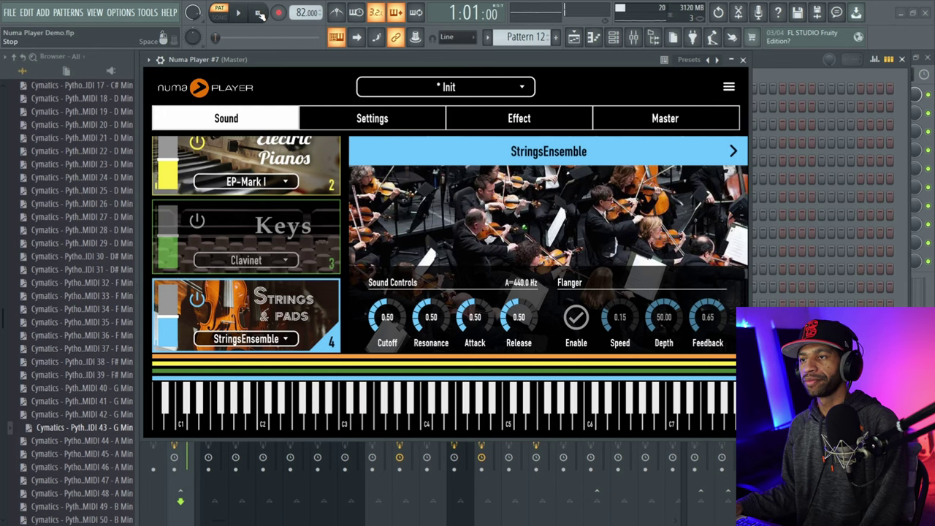
Try the master delay with its feedback set to 0.72, and switch the delay back off.
click(628, 115)
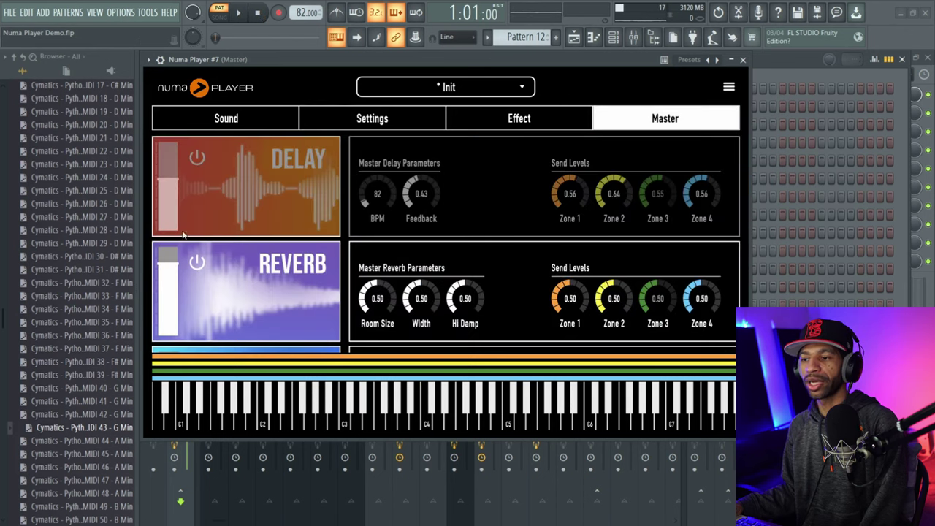
click(198, 156)
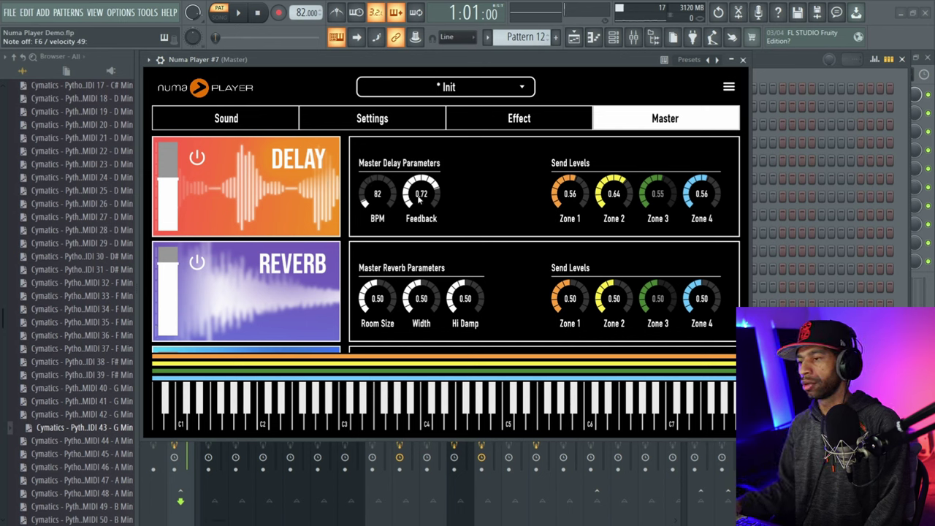
click(197, 158)
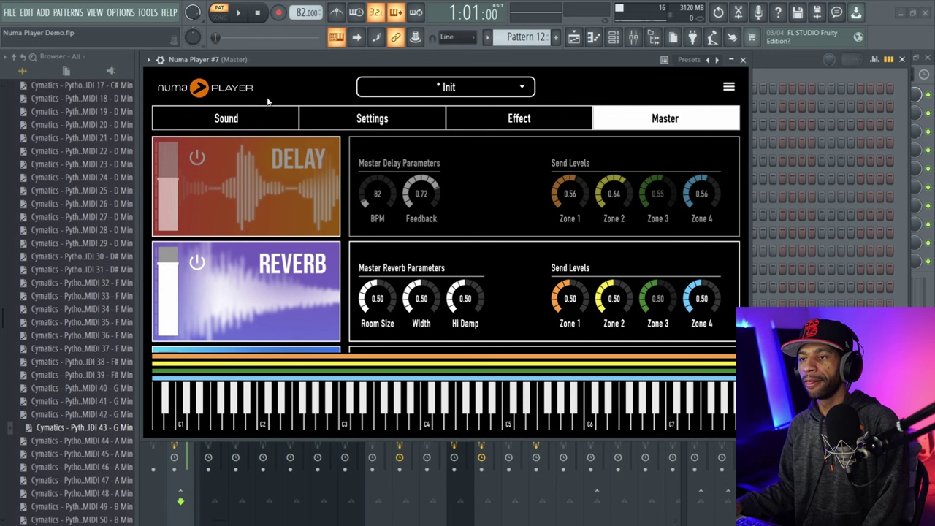
Turn off the Strings & Pads and Electric Pianos layers, leaving only Acoustic Pianos active.
click(254, 115)
scroll(265, 184, up, 1)
scroll(258, 194, down, 1)
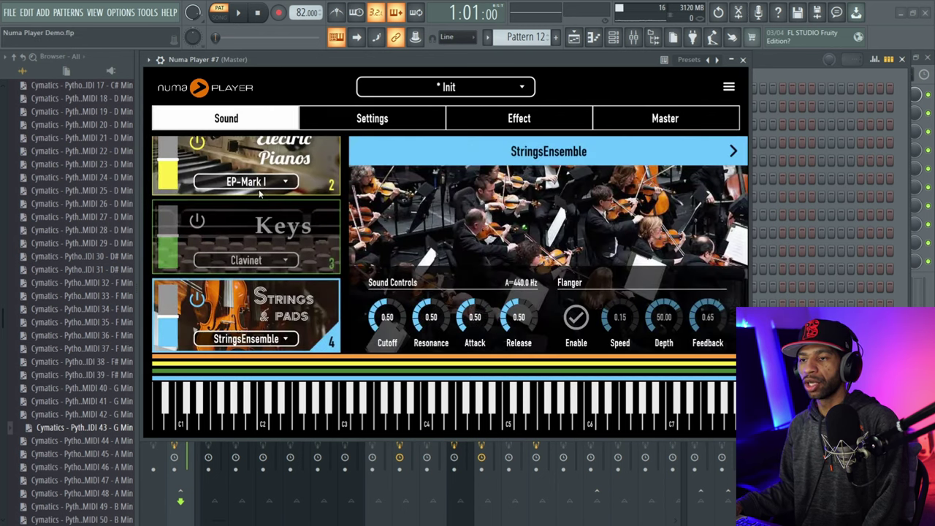
click(197, 299)
scroll(216, 246, up, 1)
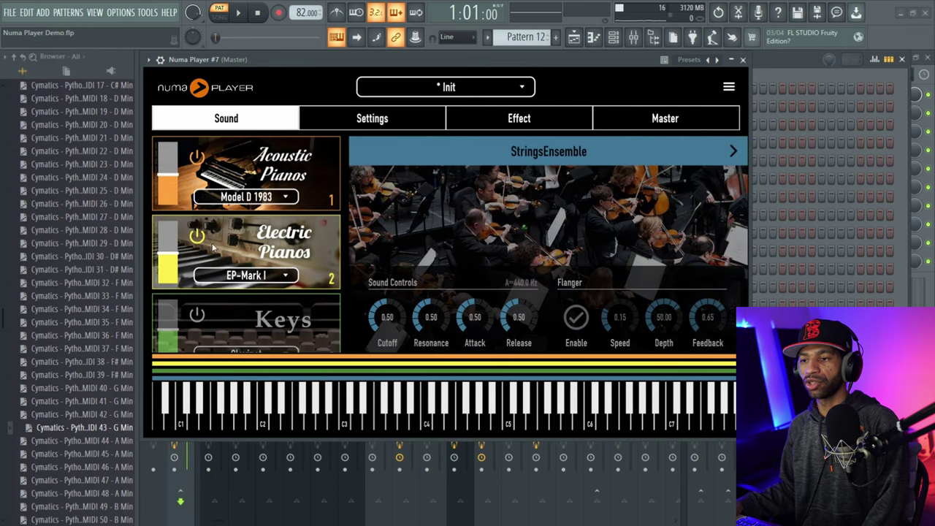
click(197, 236)
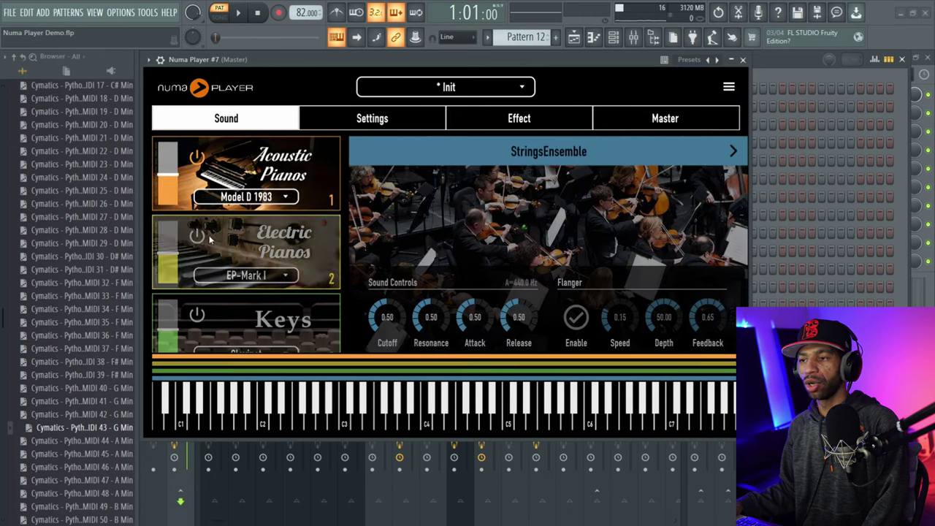
Change the Acoustic Pianos layer's sound to Model F 2000.
click(248, 196)
click(596, 160)
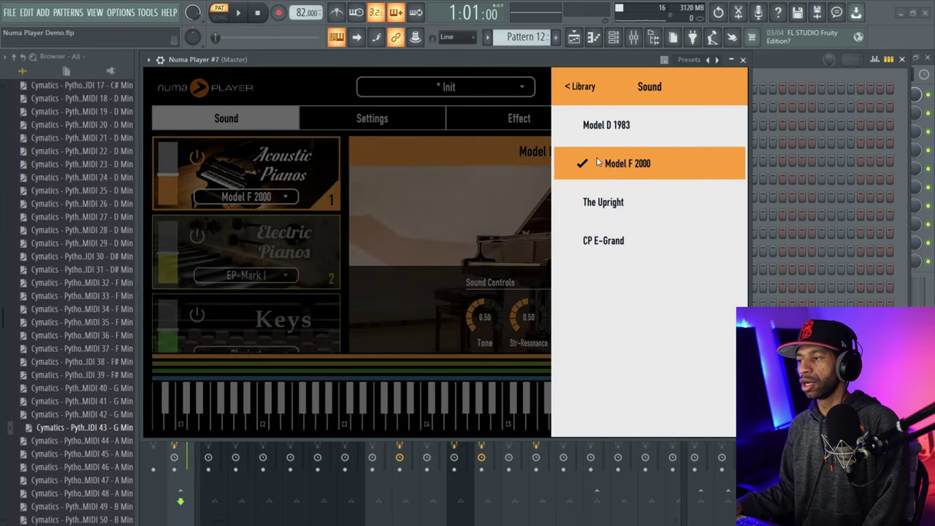
Audition Pattern 12 with the Model F 2000 acoustic piano sound.
click(420, 173)
key(space)
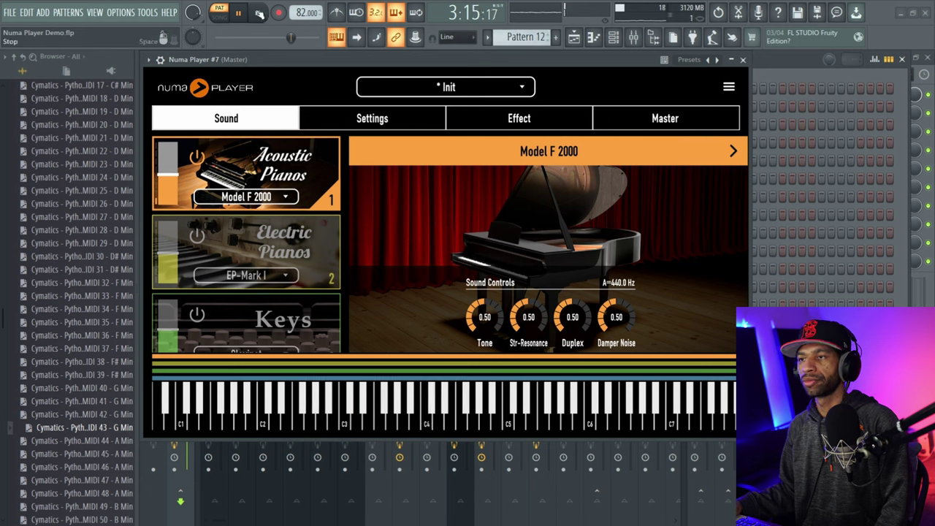
click(260, 14)
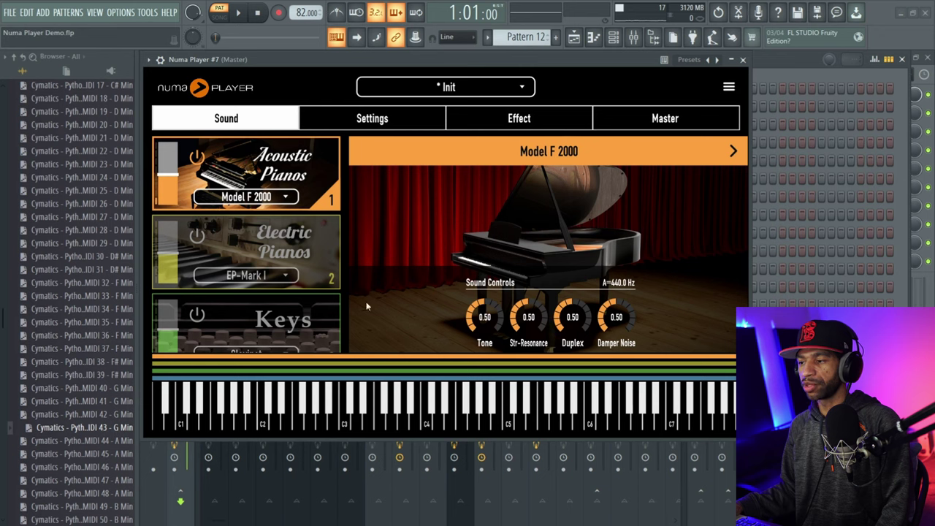
Look through the Electric Pianos, Keys and Strings & Pads layers, including the list of available Keys sounds.
click(289, 246)
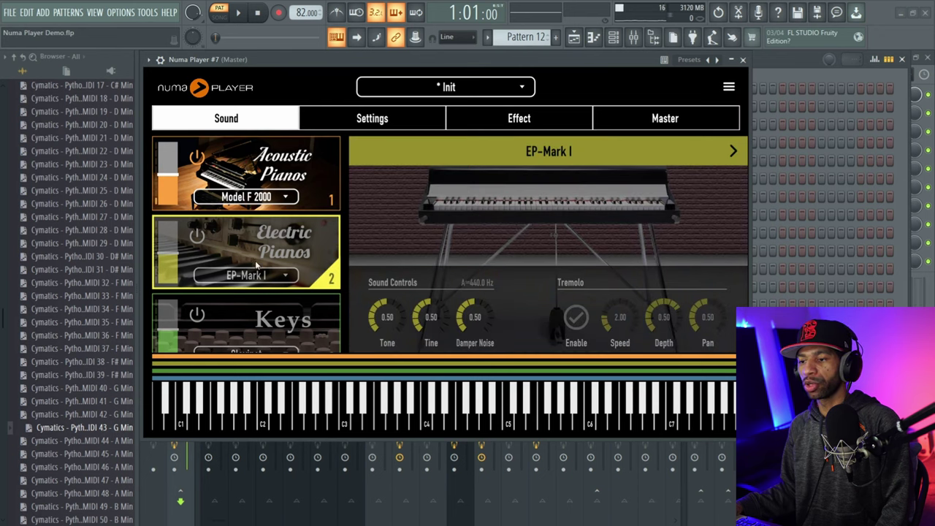
scroll(252, 260, down, 2)
click(265, 215)
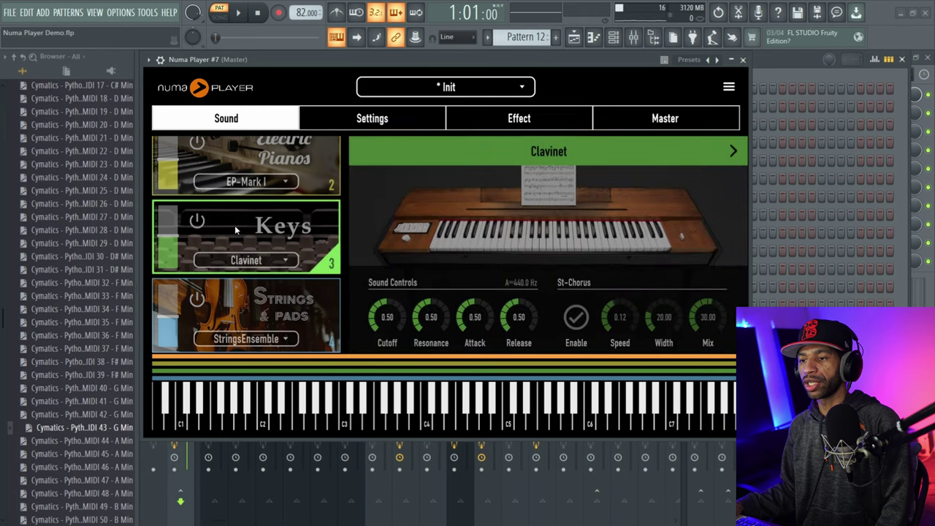
click(251, 260)
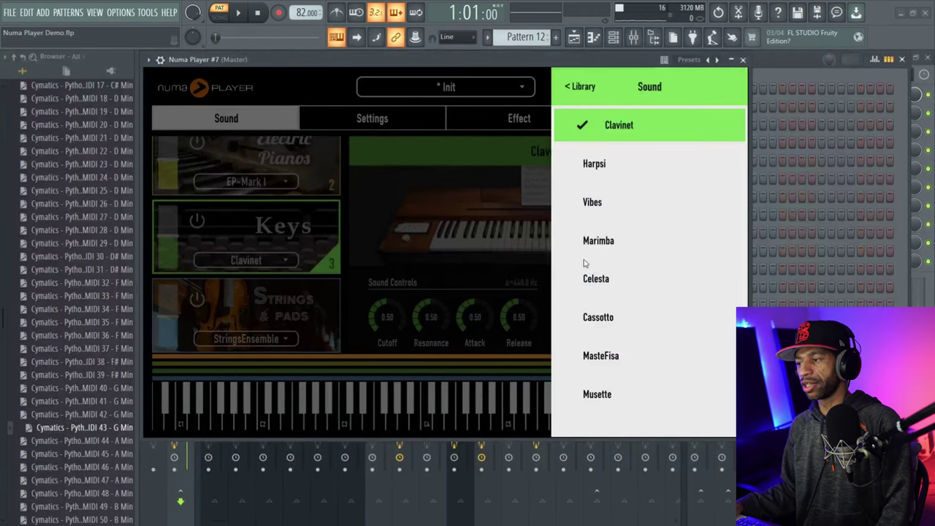
click(291, 228)
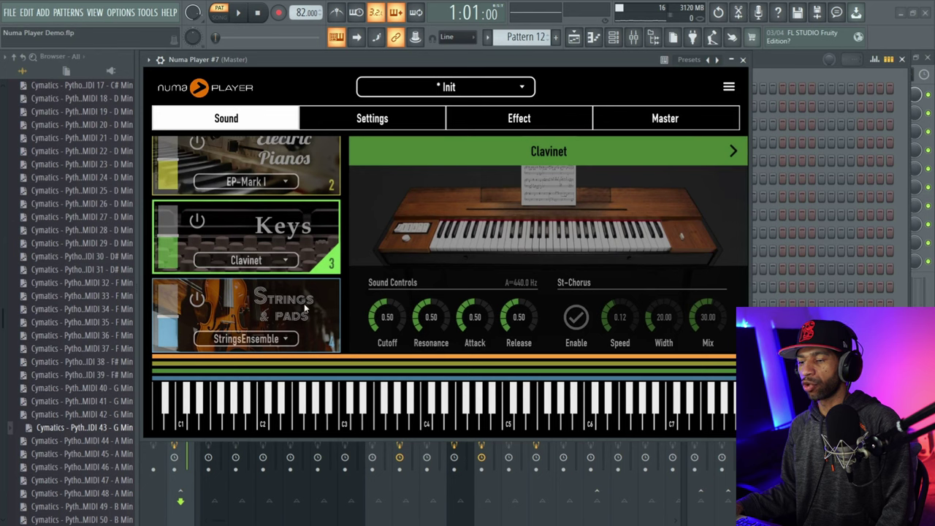
click(256, 295)
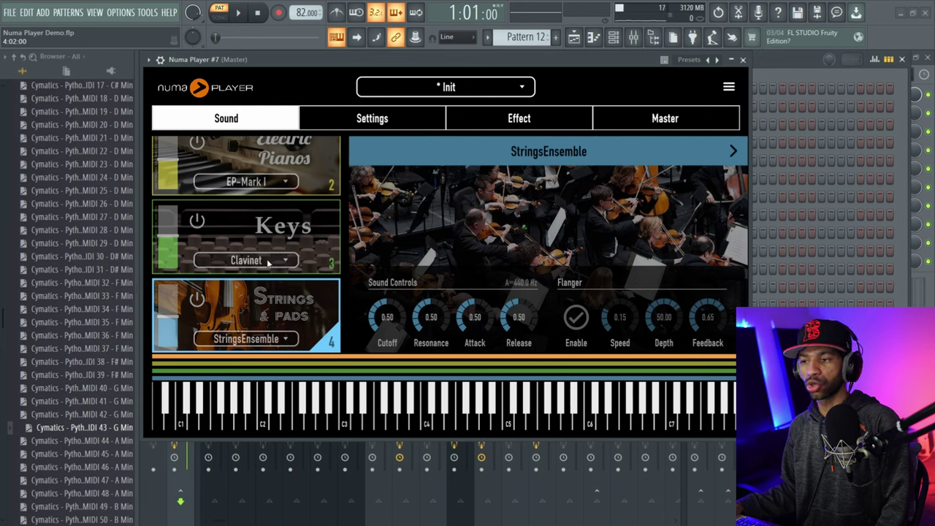
scroll(281, 248, up, 2)
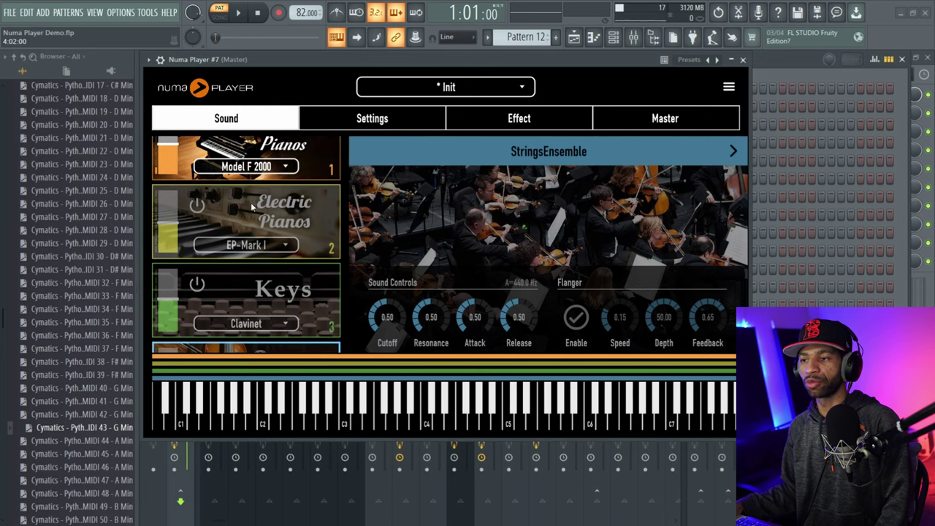
scroll(252, 208, up, 1)
Change the Acoustic Pianos layer's sound to The Upright and audition it with Pattern 12 and Pattern 13.
click(289, 163)
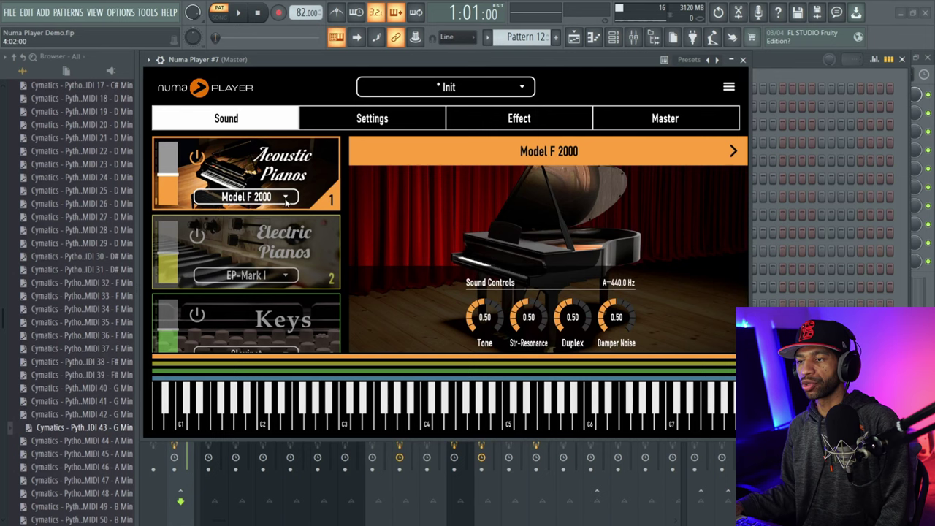
click(286, 197)
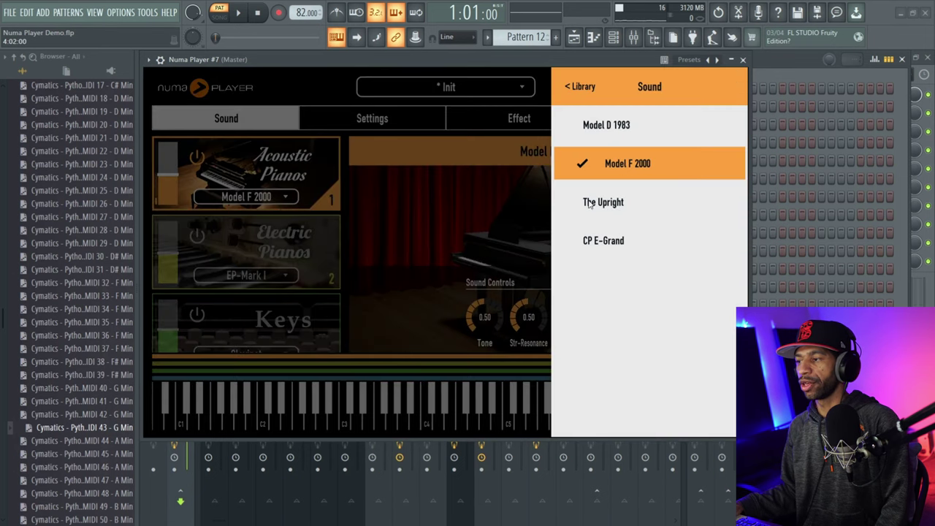
click(588, 204)
click(241, 15)
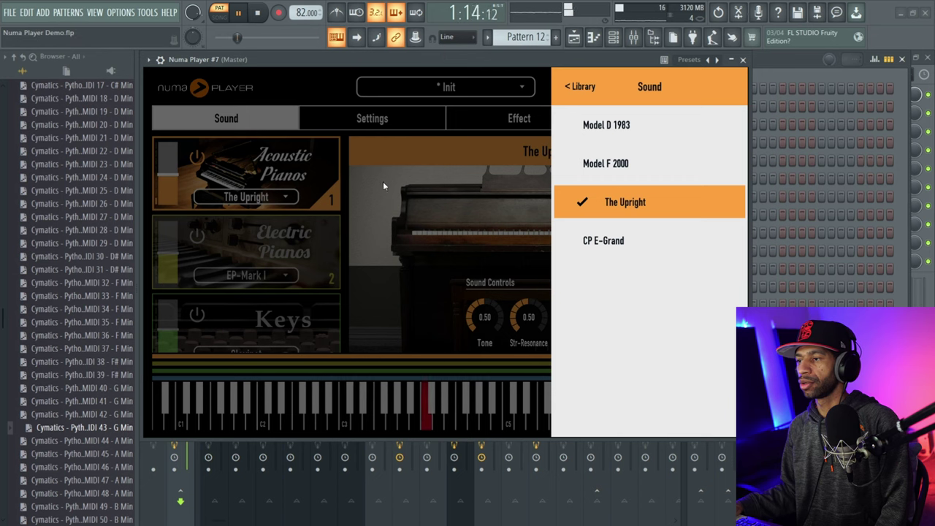
click(536, 80)
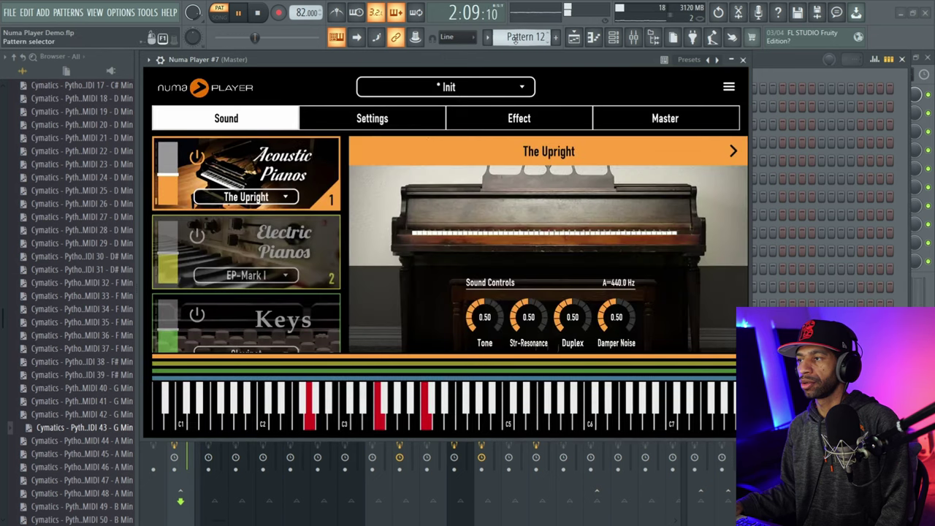
scroll(508, 40, down, 1)
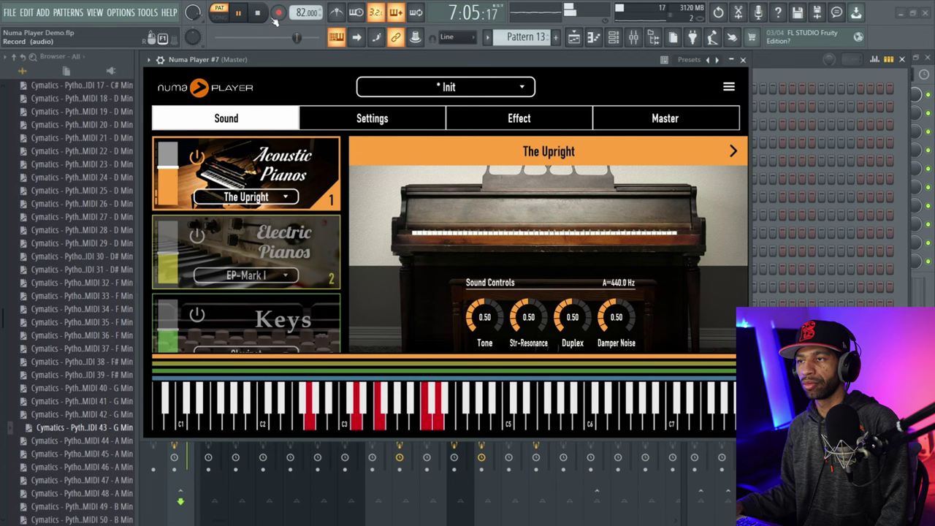
key(space)
Change the Acoustic Pianos layer's sound to CP E-Grand and audition it with Pattern 13.
click(287, 199)
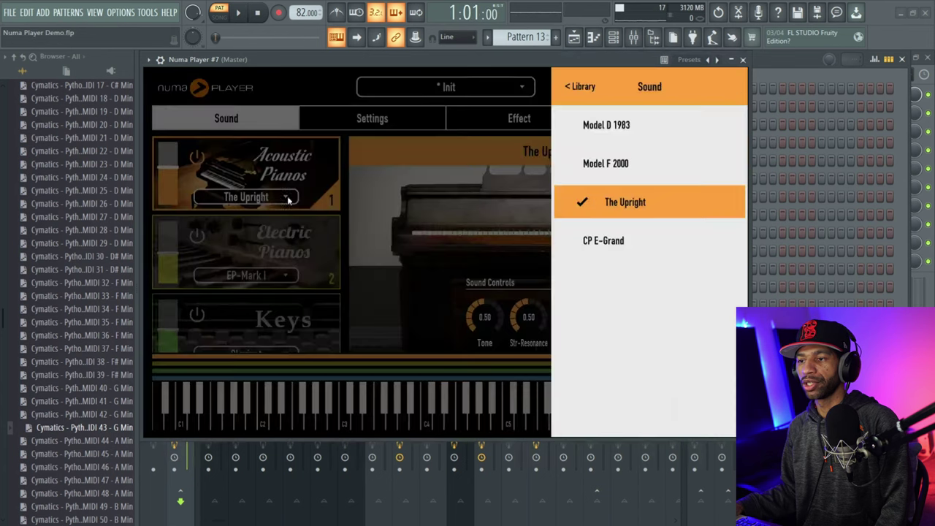
click(591, 241)
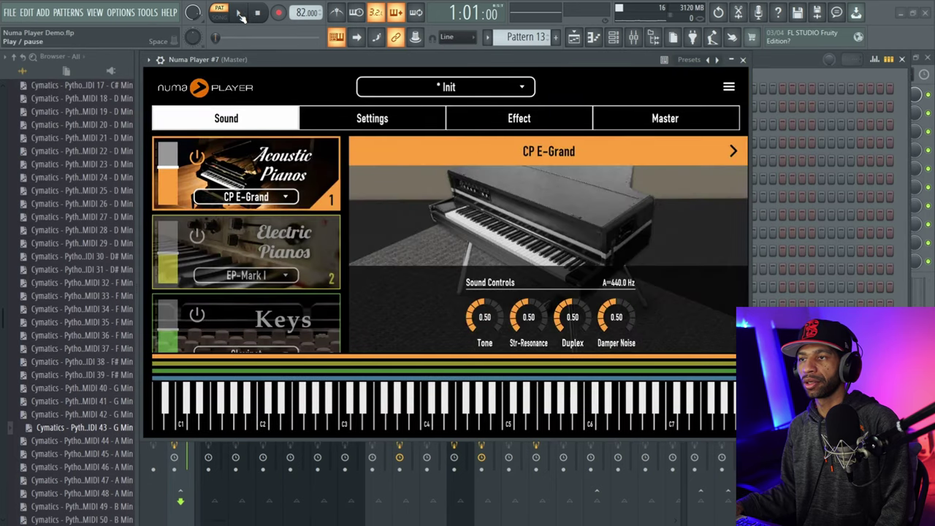
click(239, 14)
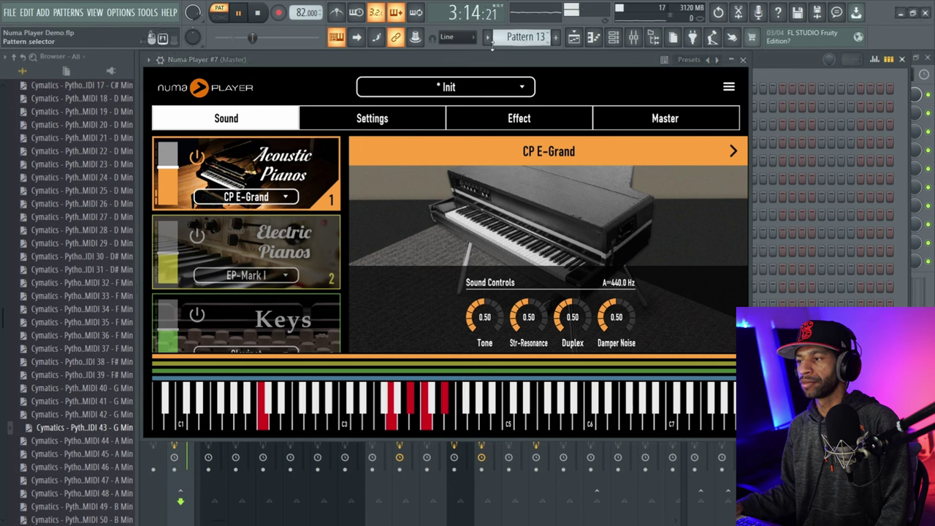
click(258, 13)
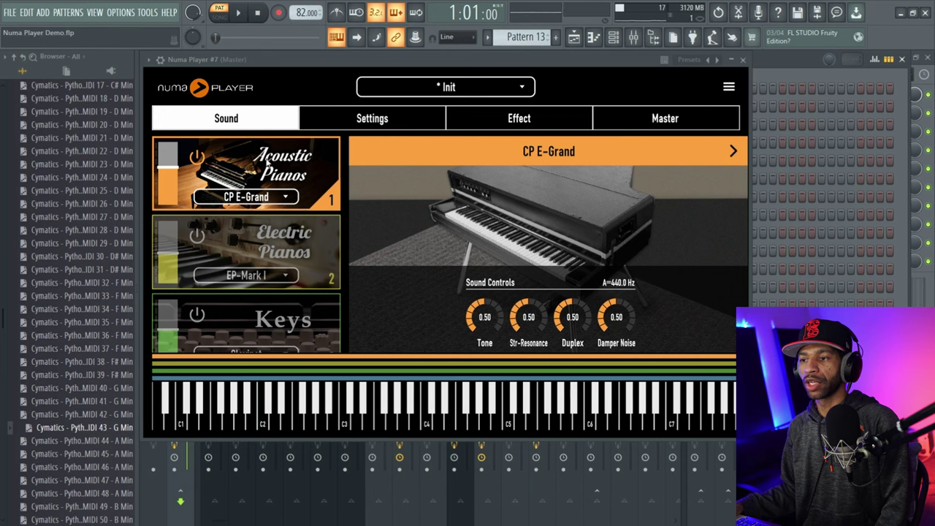
click(267, 200)
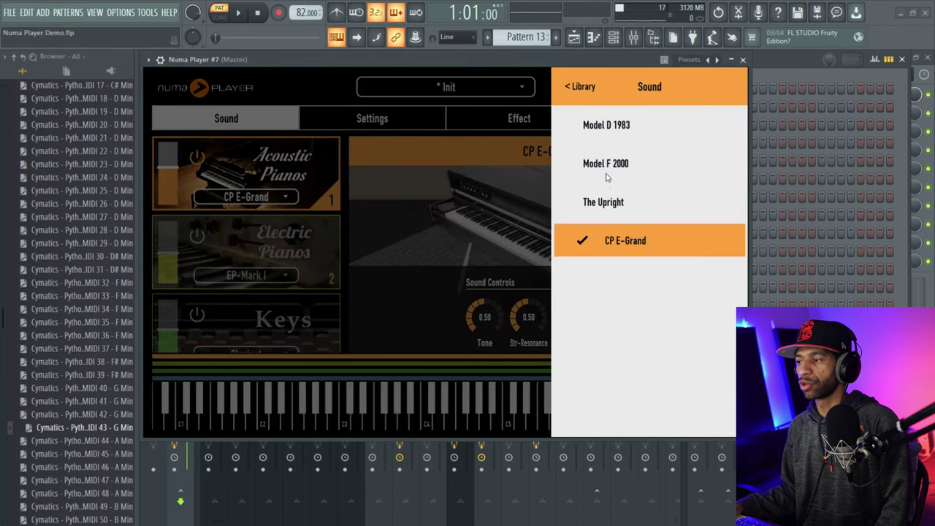
click(318, 177)
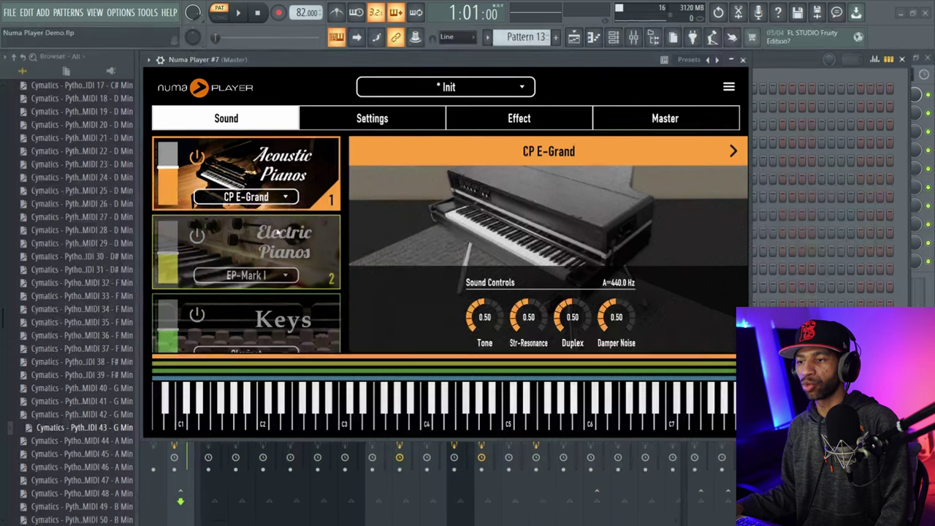
Turn off Acoustic Pianos and turn on Electric Pianos, playing Pattern 13 with its piano roll open.
click(195, 156)
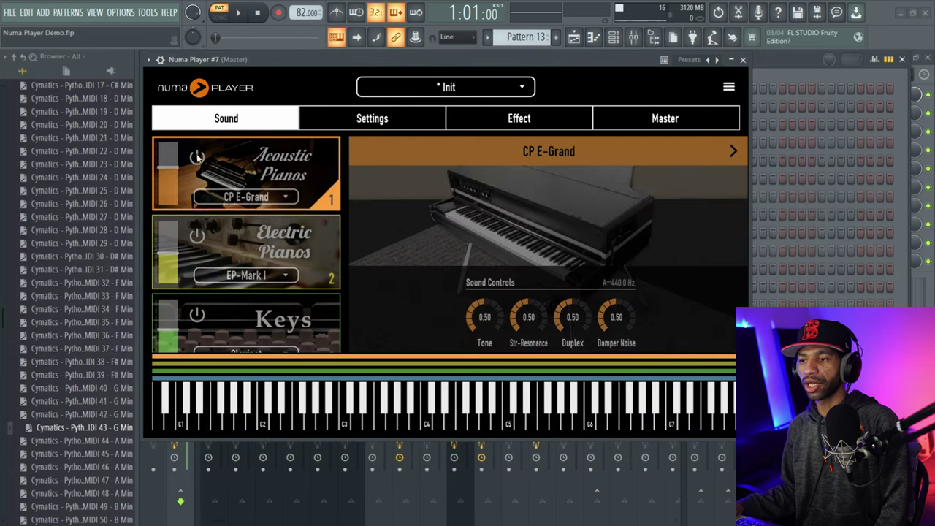
click(197, 234)
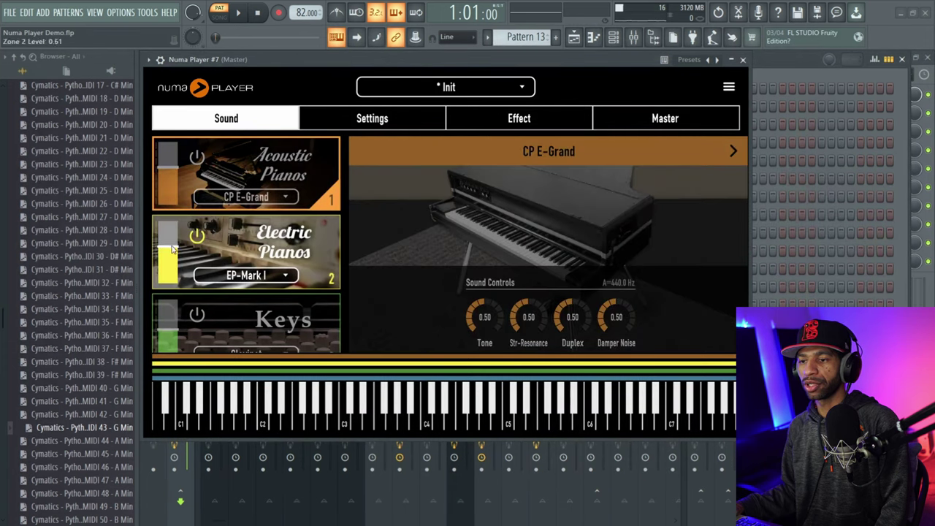
click(239, 14)
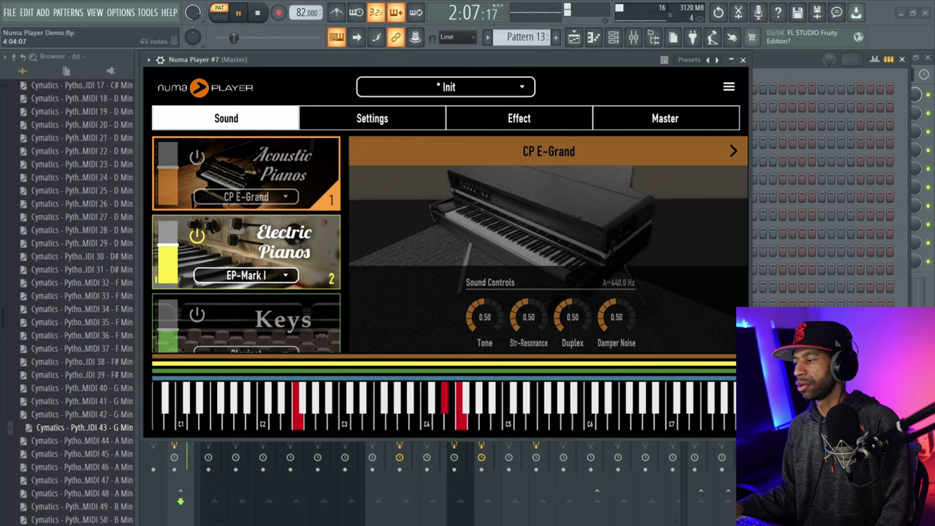
key(F7)
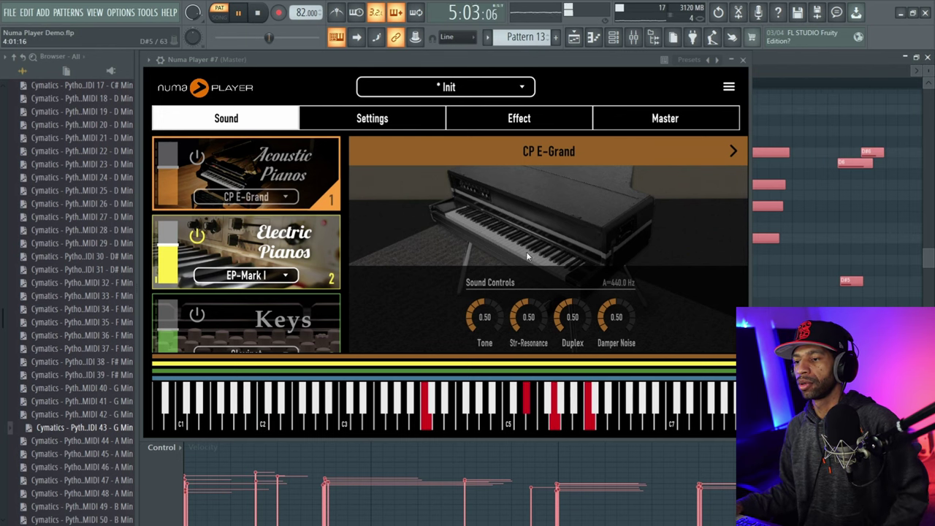
Audition the EP-Mark II, Wurly 200 and Wurly 255 sounds in the Electric Pianos layer while Pattern 13 plays.
click(286, 276)
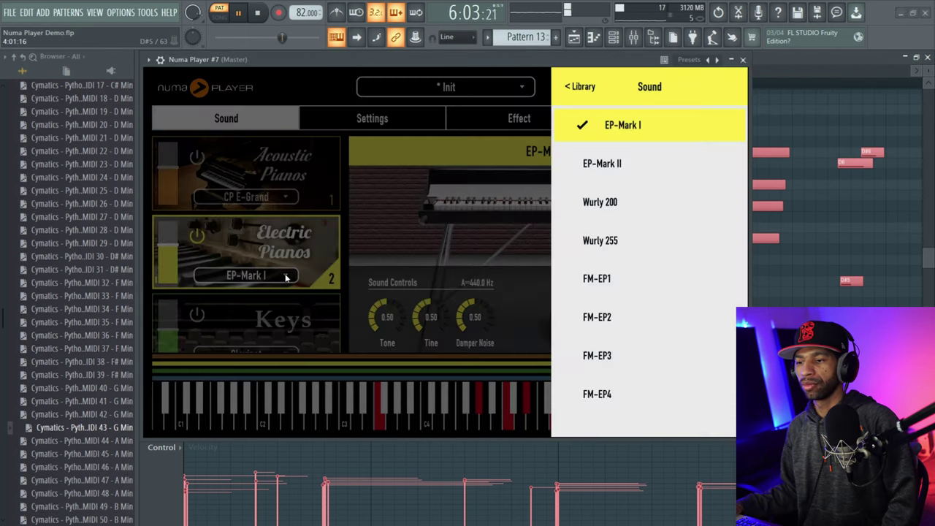
click(613, 168)
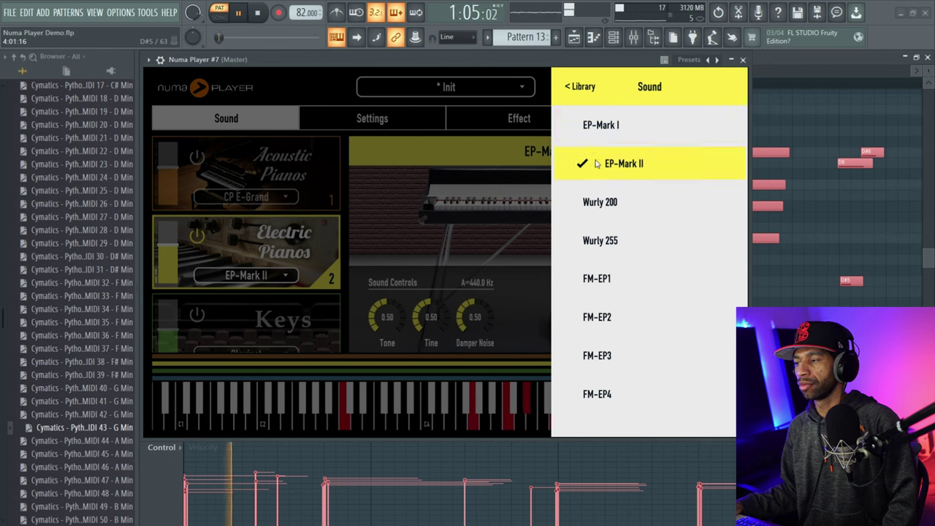
click(605, 205)
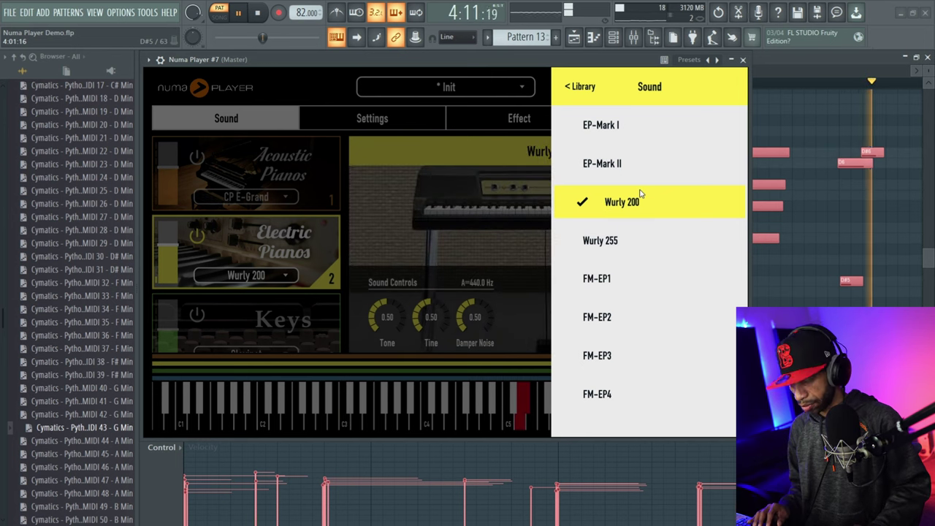
key(Down)
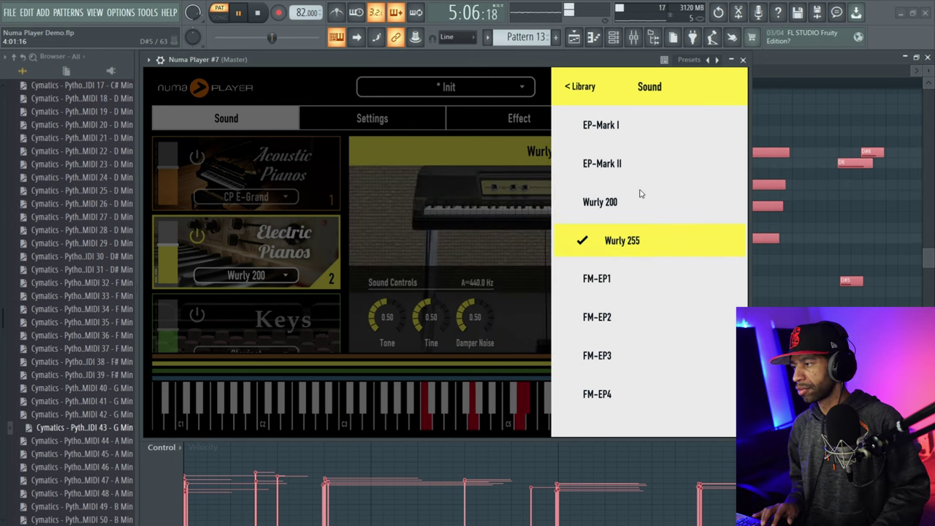
right_click(639, 193)
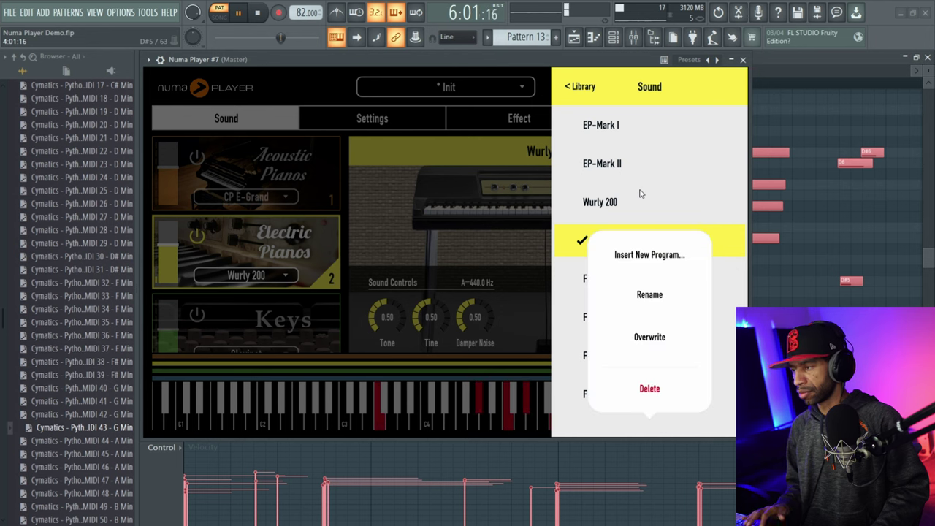
click(580, 238)
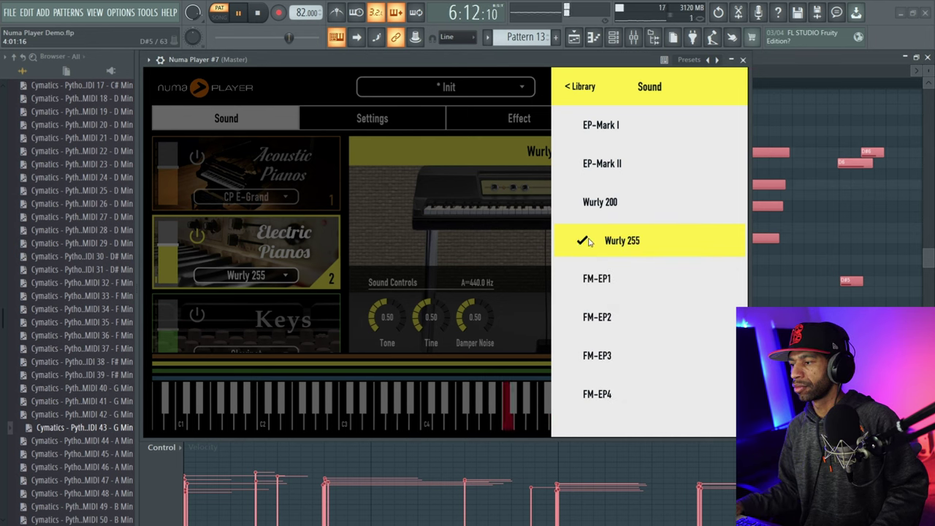
Change the Electric Pianos sound to FM-EP1 and audition Pattern 13, shifting its notes down an octave and back up.
click(853, 108)
key(ctrl+z)
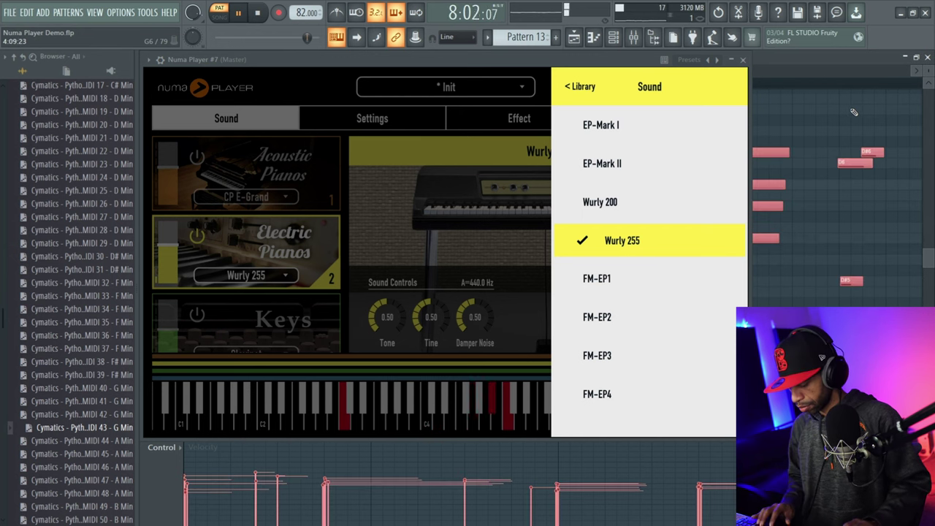
click(606, 281)
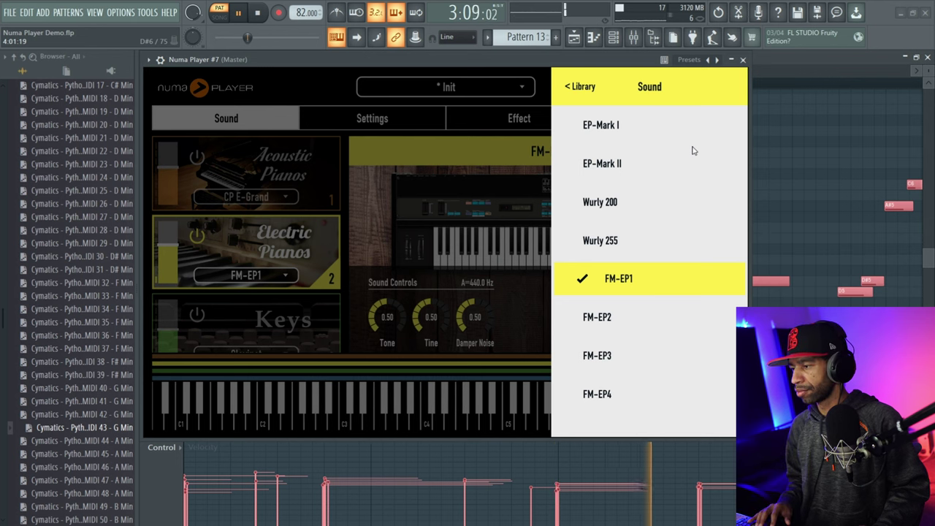
click(822, 188)
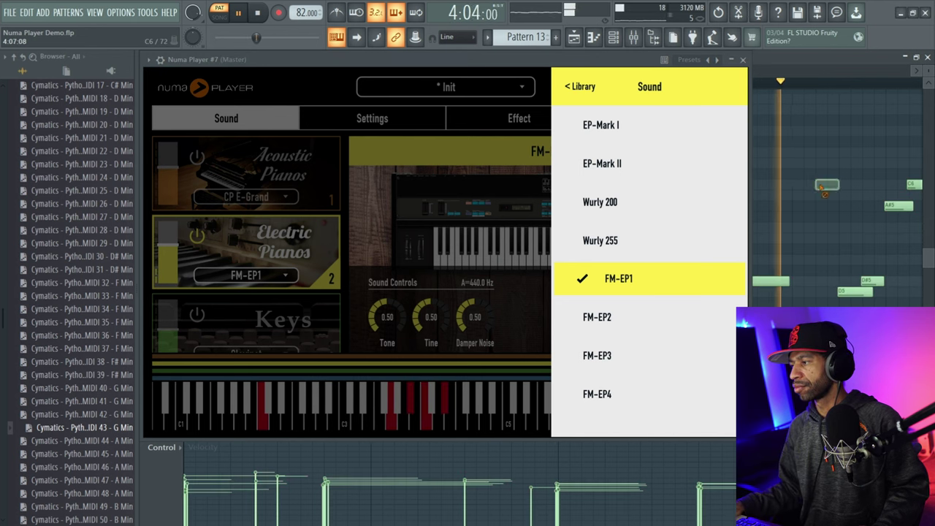
key(ctrl+a)
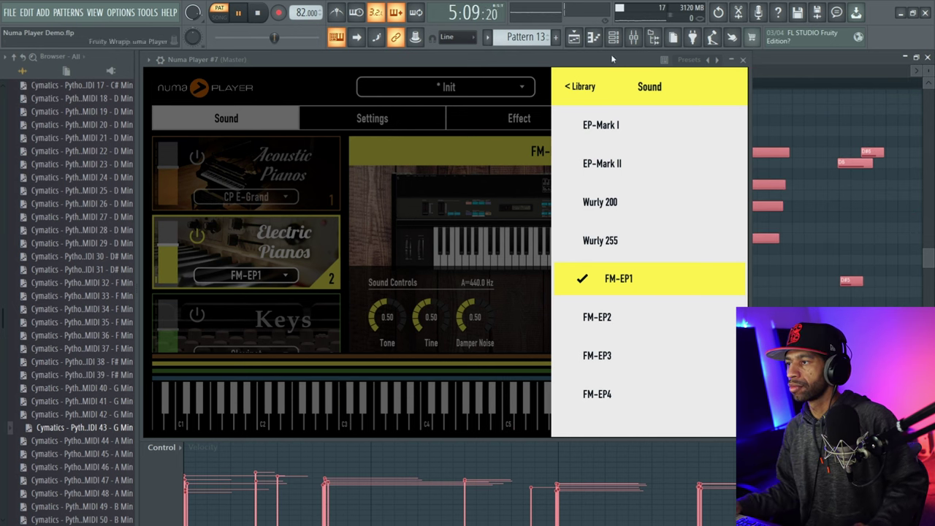
click(258, 14)
Audition Pattern 14 with the Electric Pianos layer's sound changed to FM-EP2.
scroll(514, 38, down, 1)
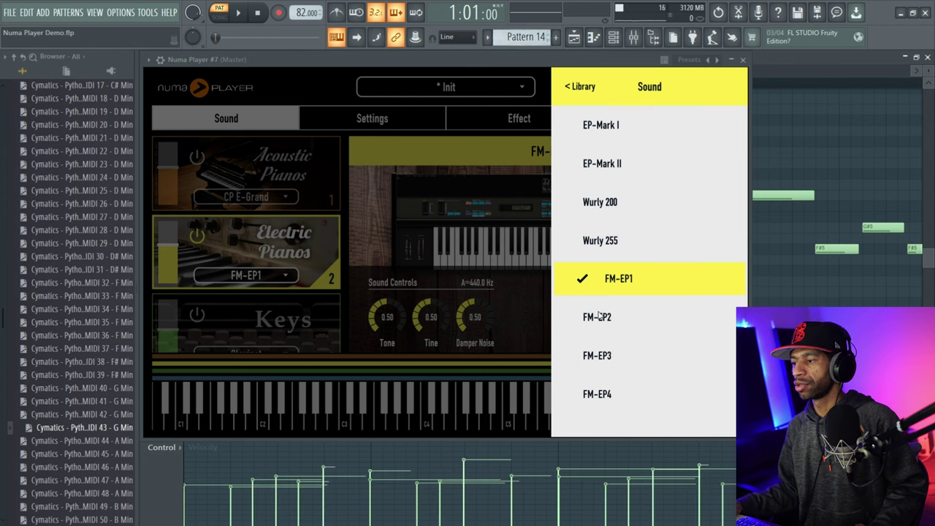
click(599, 316)
click(240, 14)
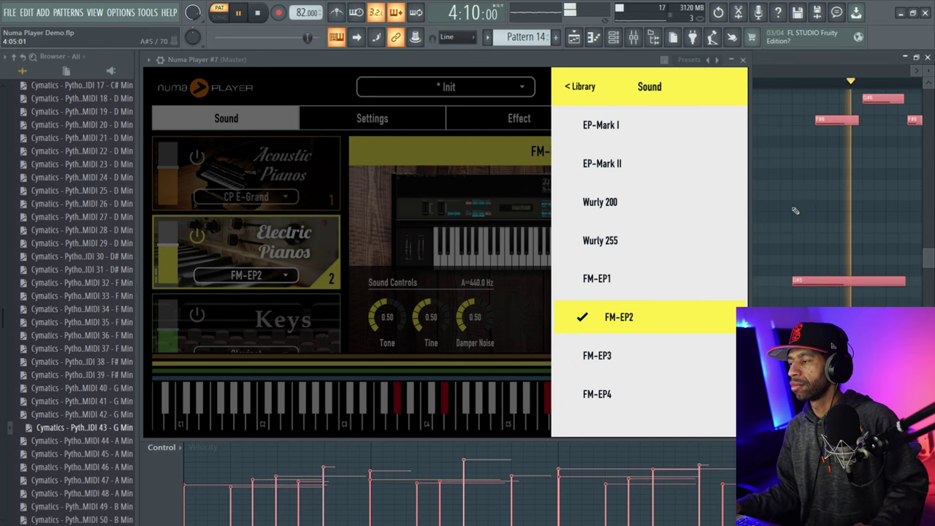
Audition the FM-EP3 and FM-EP4 sounds in the Electric Pianos layer, moving from Pattern 14 to Pattern 15.
click(603, 357)
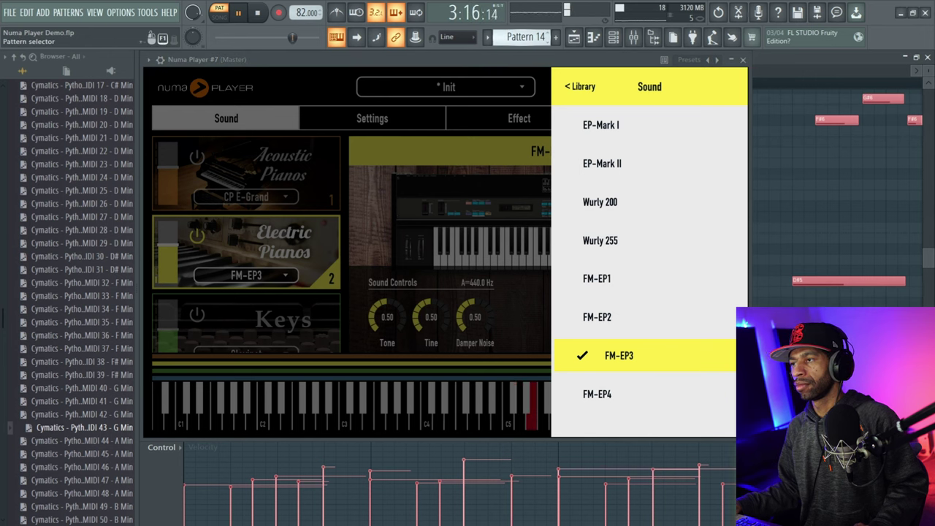
scroll(530, 38, down, 1)
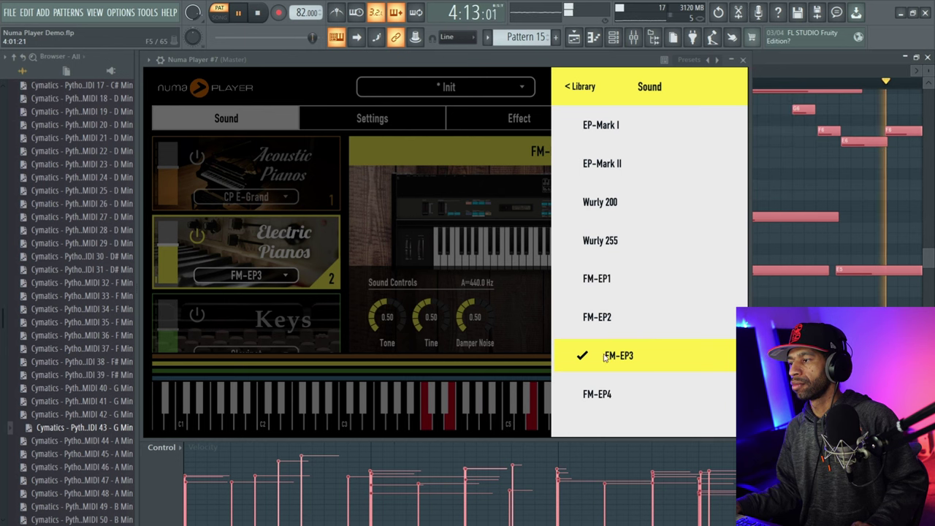
click(598, 394)
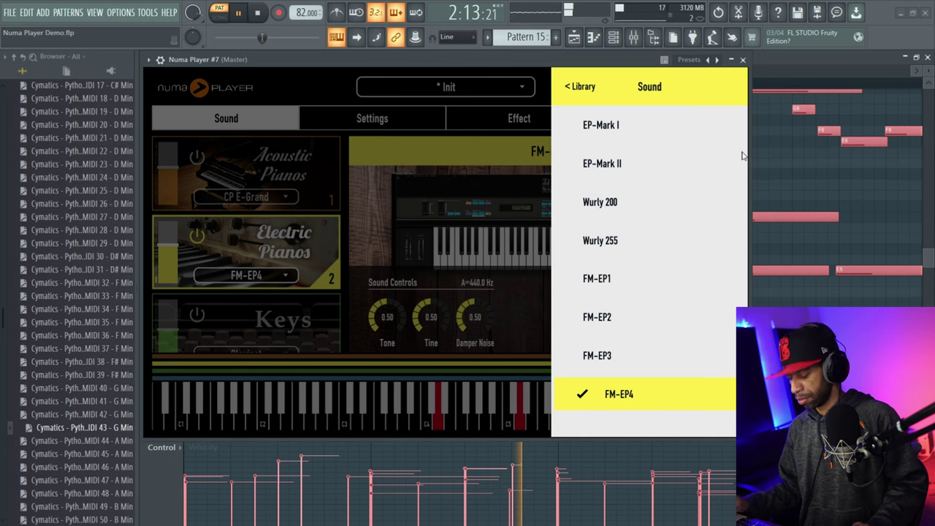
Shift all notes of Pattern 15 down an octave and close the plugin's sound list.
click(833, 344)
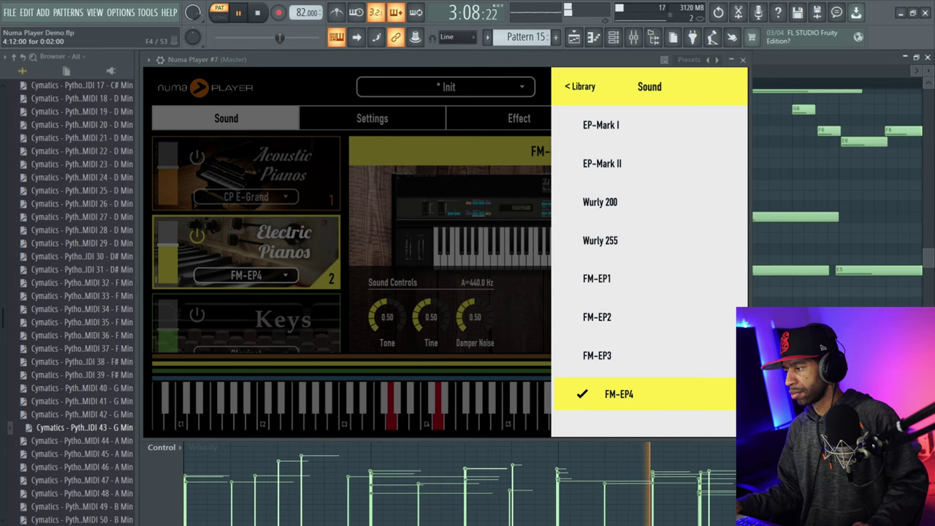
key(ctrl+a)
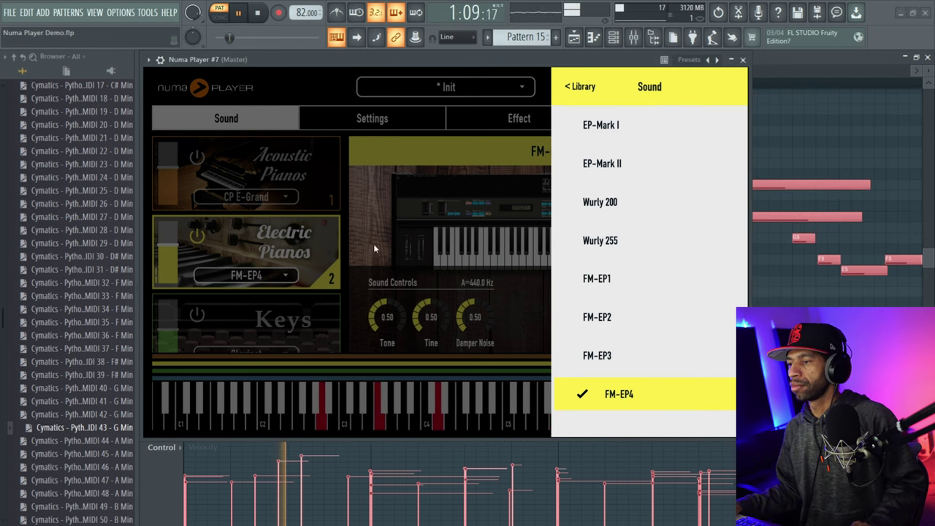
click(330, 168)
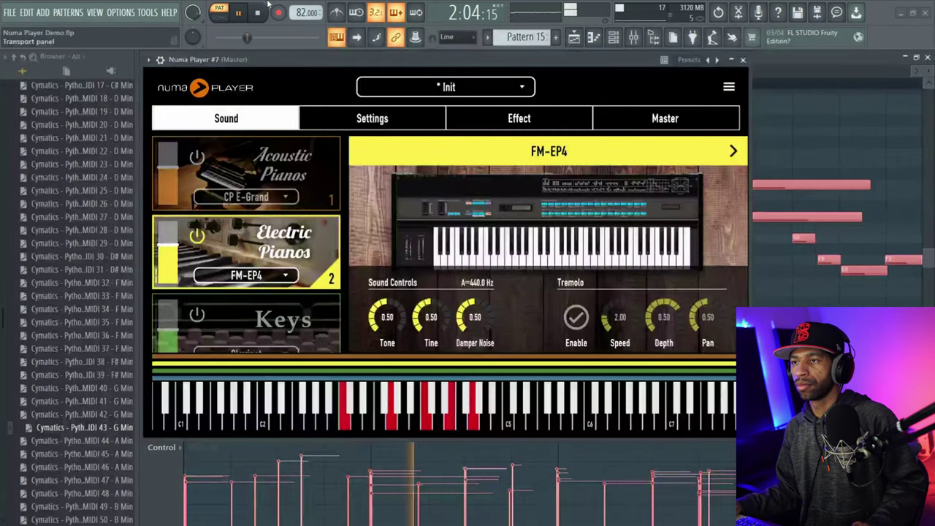
Switch from the Electric Pianos layer to Keys and audition Pattern 15 with Clavinet, setting the Keys level to 0.56.
key(space)
click(197, 235)
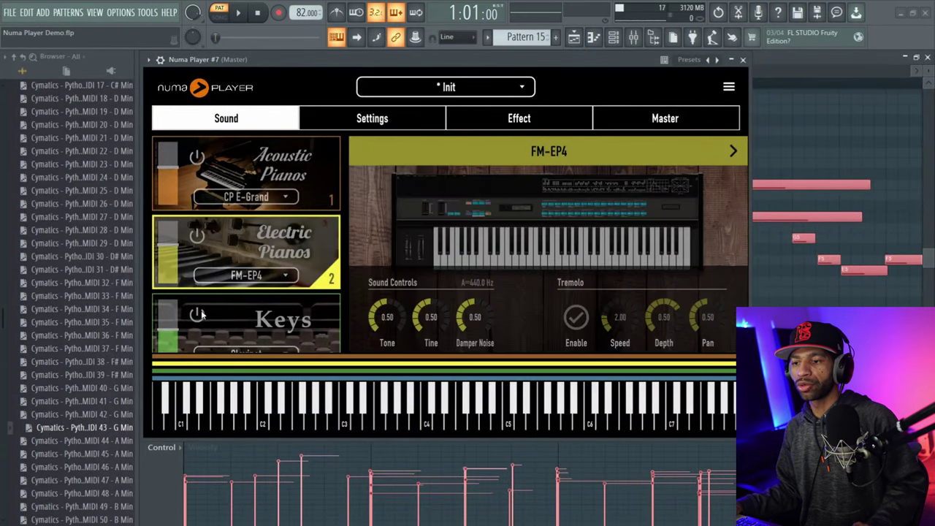
click(197, 314)
scroll(271, 264, down, 1)
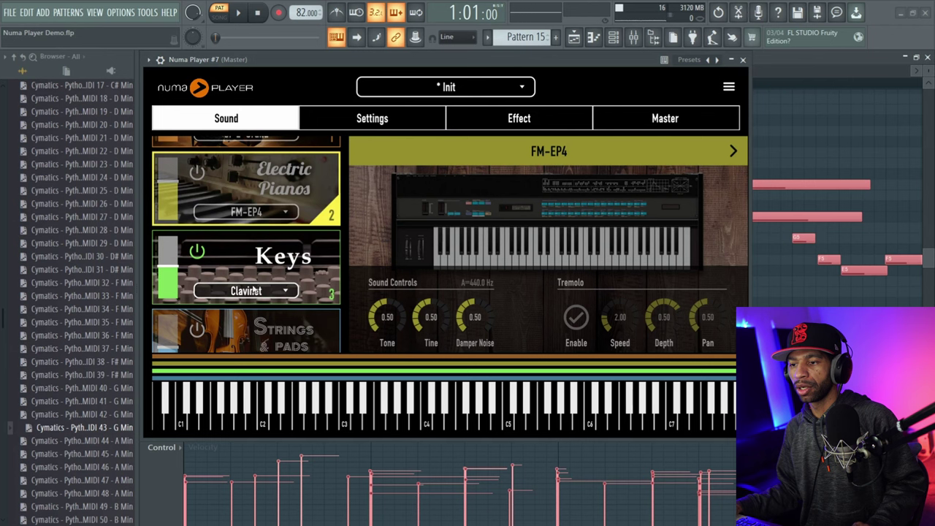
click(241, 14)
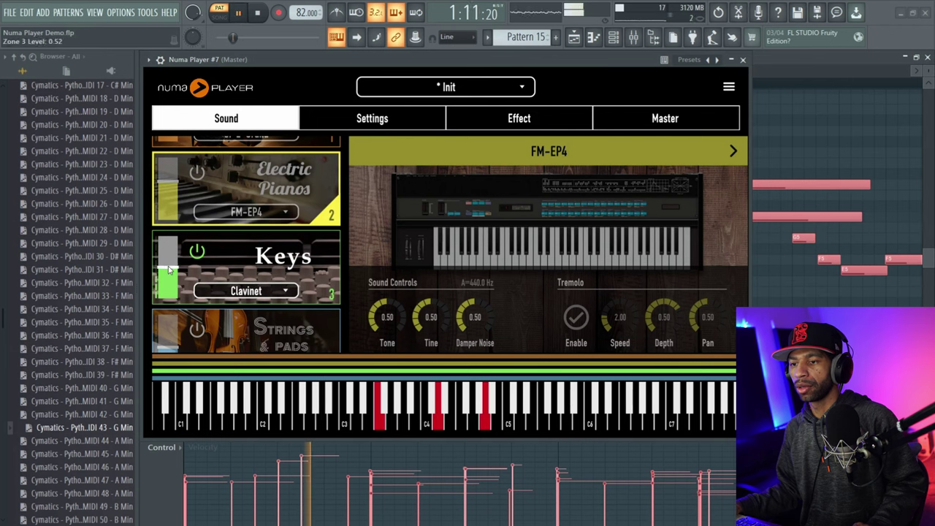
drag(169, 270, 169, 266)
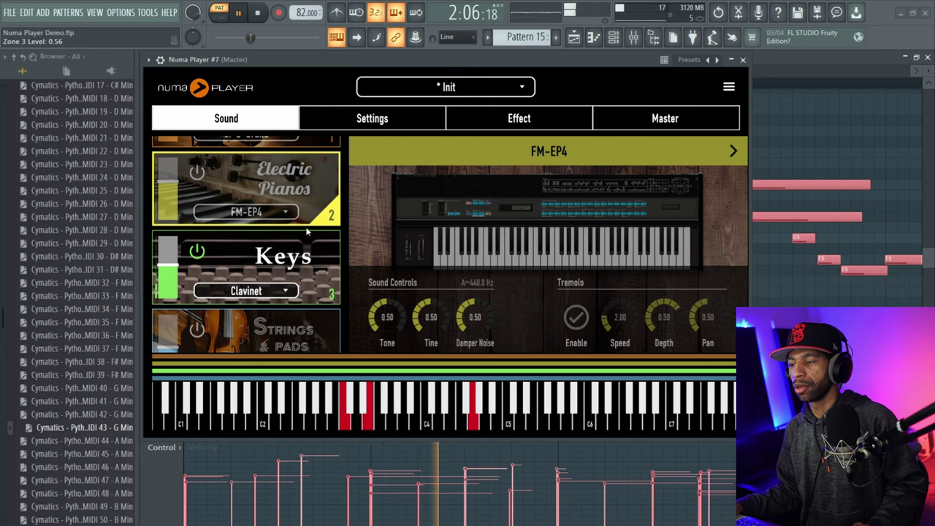
Change the Keys sound to Harpsi and audition Pattern 16, shifting its notes down an octave and back up.
click(271, 291)
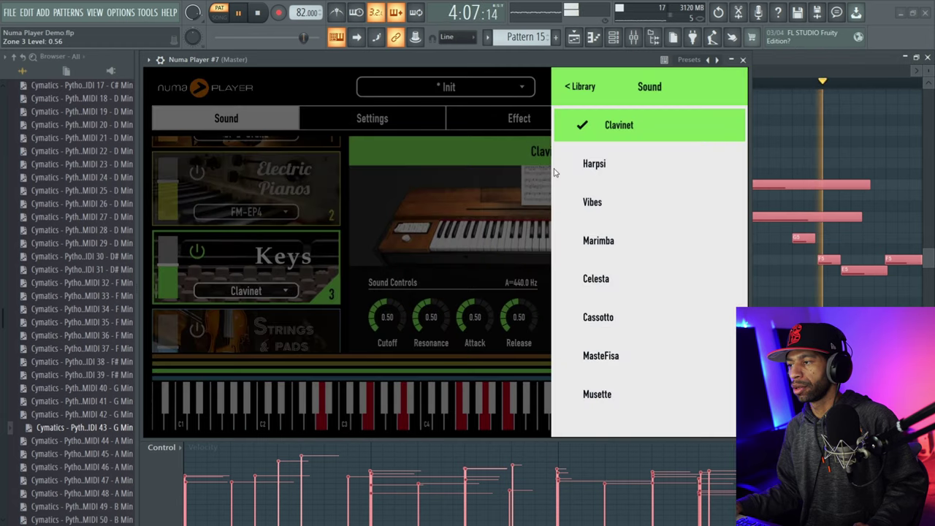
click(605, 164)
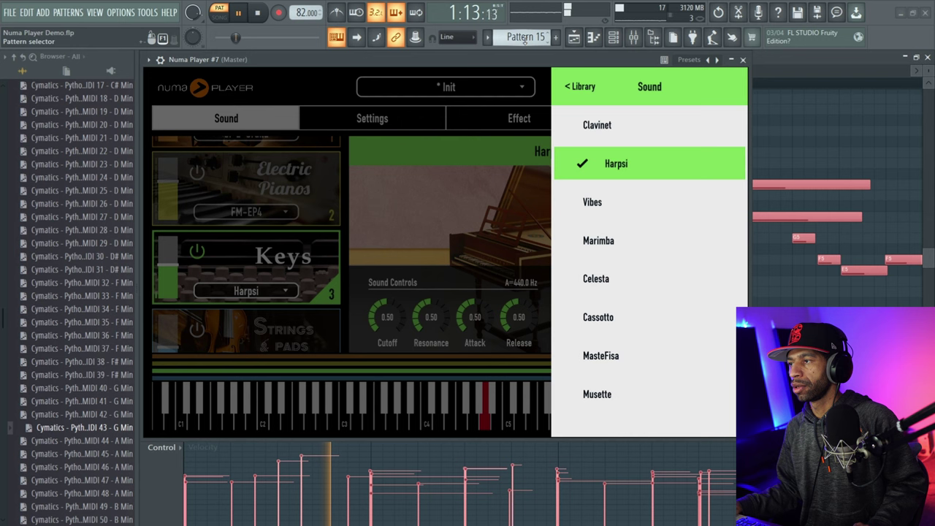
scroll(524, 38, down, 1)
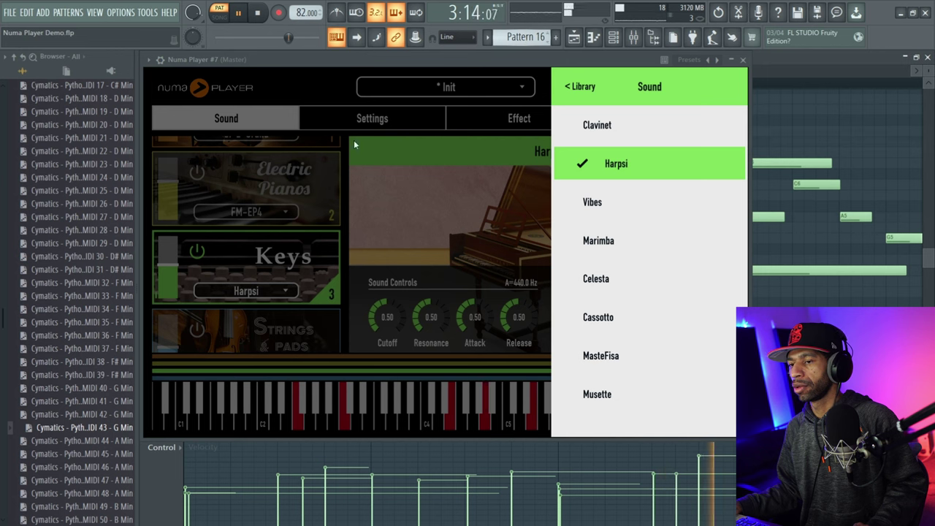
click(778, 140)
right_click(781, 141)
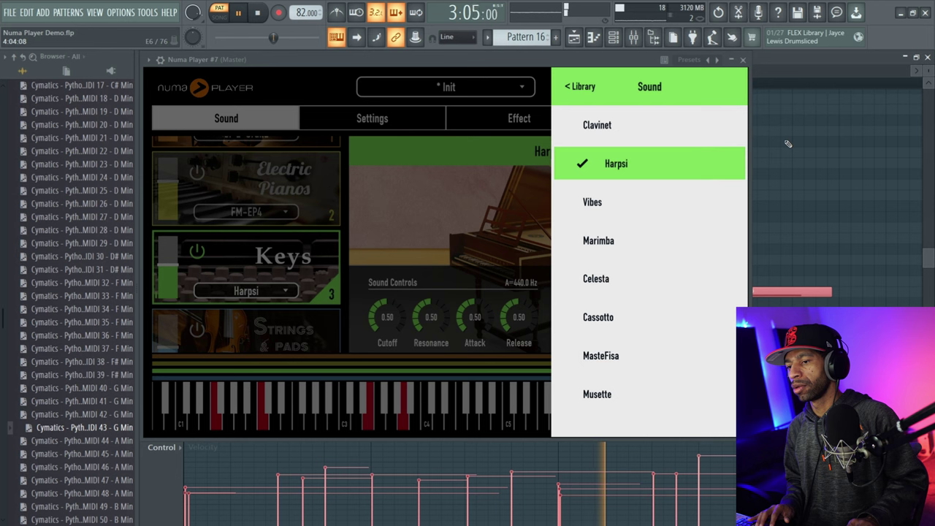
Audition the Vibes and Marimba sounds in the Keys layer, playing Marimba with Pattern 13.
click(318, 286)
click(246, 291)
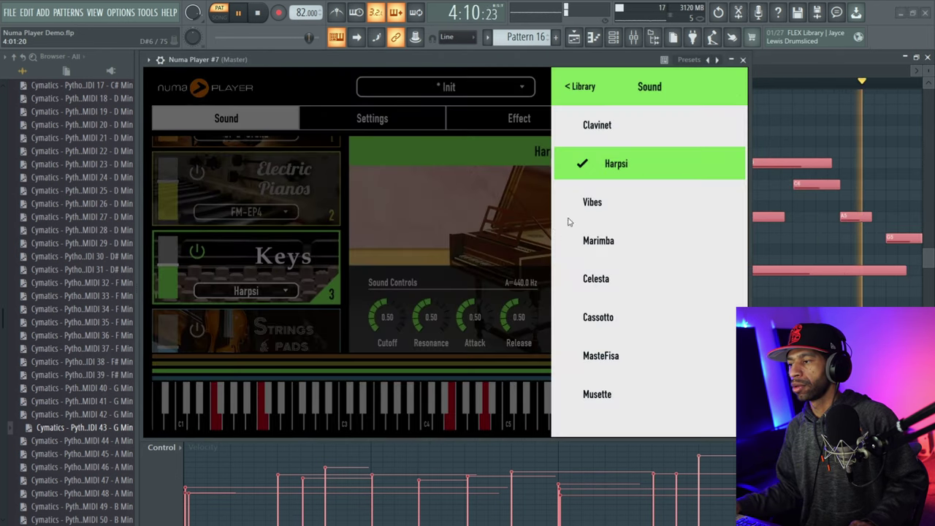
click(593, 202)
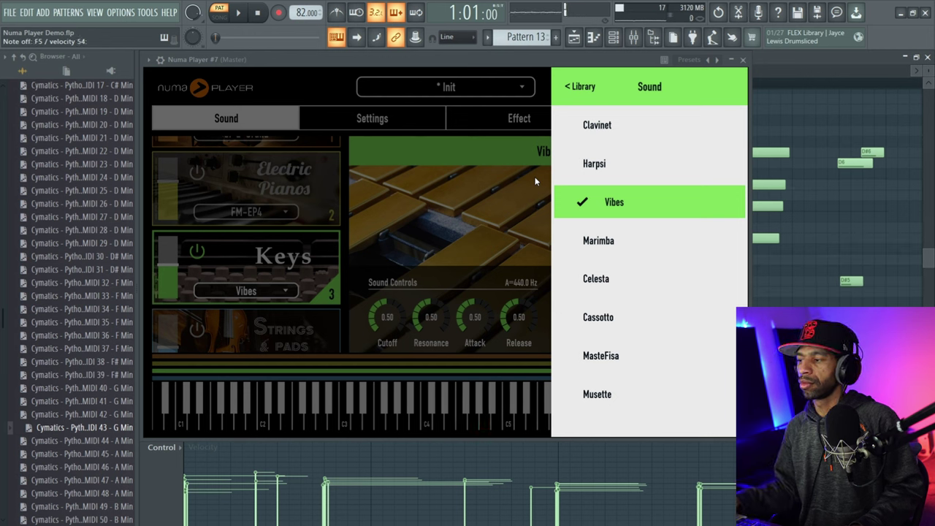
click(579, 246)
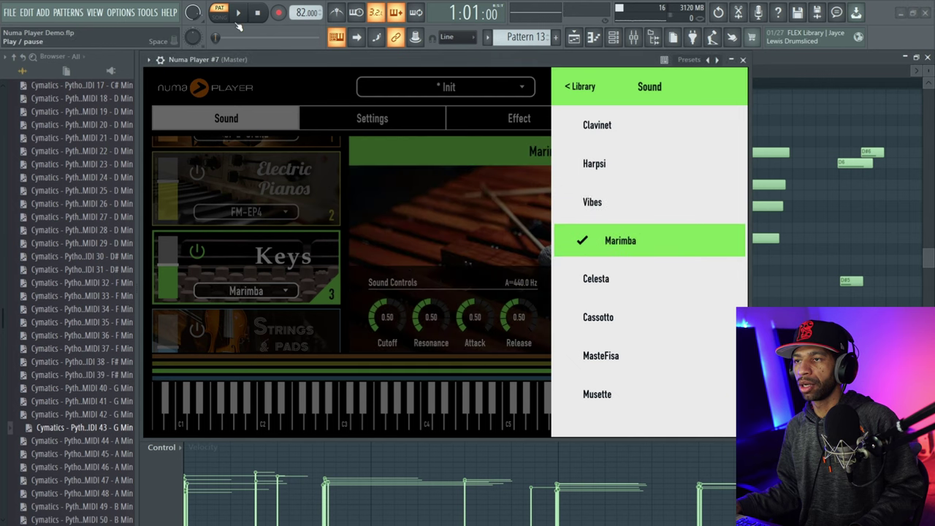
click(239, 14)
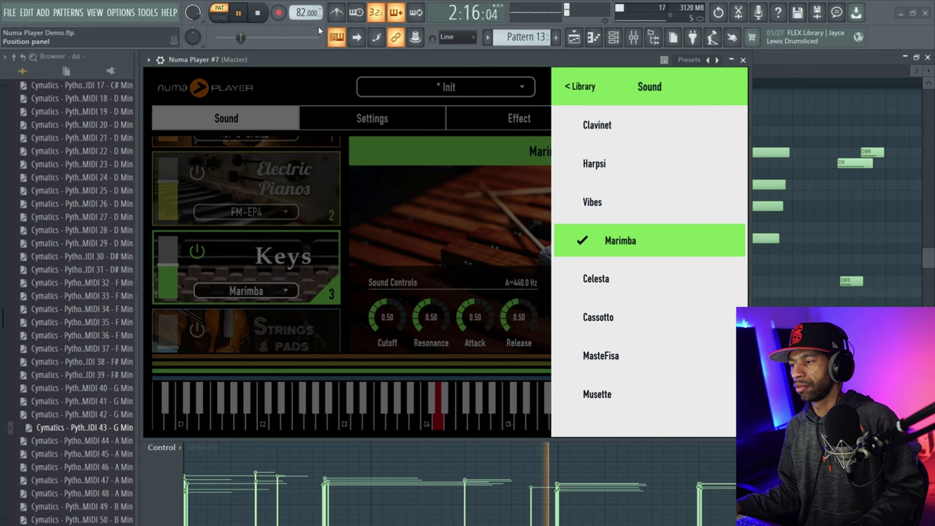
Audition the Celesta and Cassotto sounds in the Keys layer, and stop Pattern 13 to play Cassotto live.
click(600, 281)
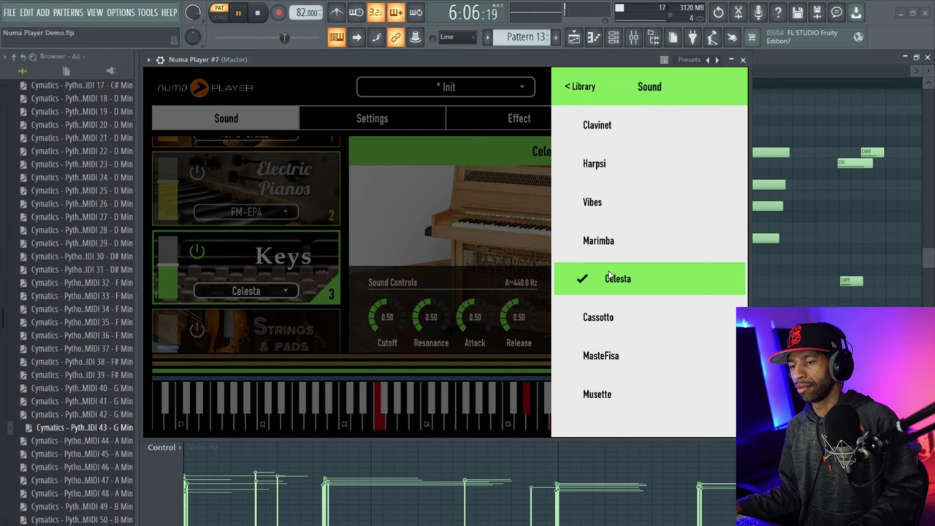
click(599, 318)
click(257, 13)
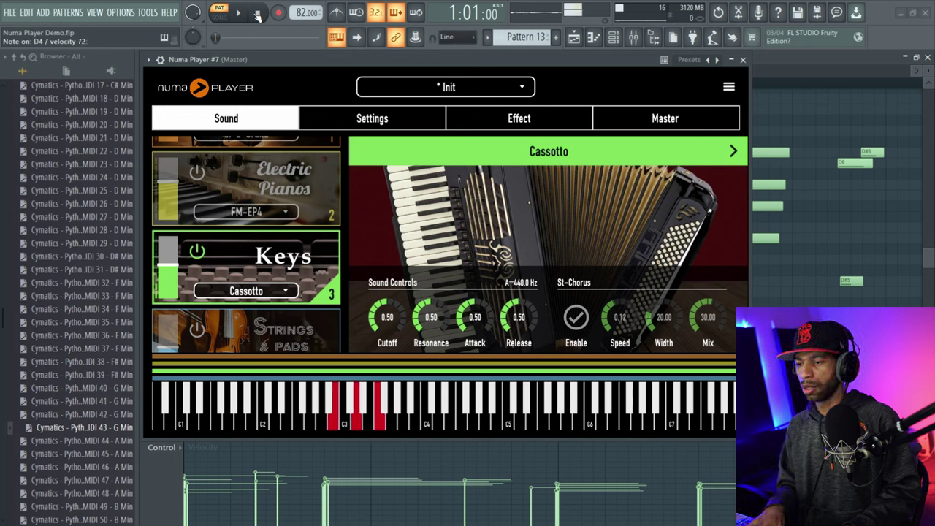
Audition the MasteFisa and Musette sounds in the Keys layer by playing them live.
click(287, 293)
click(600, 361)
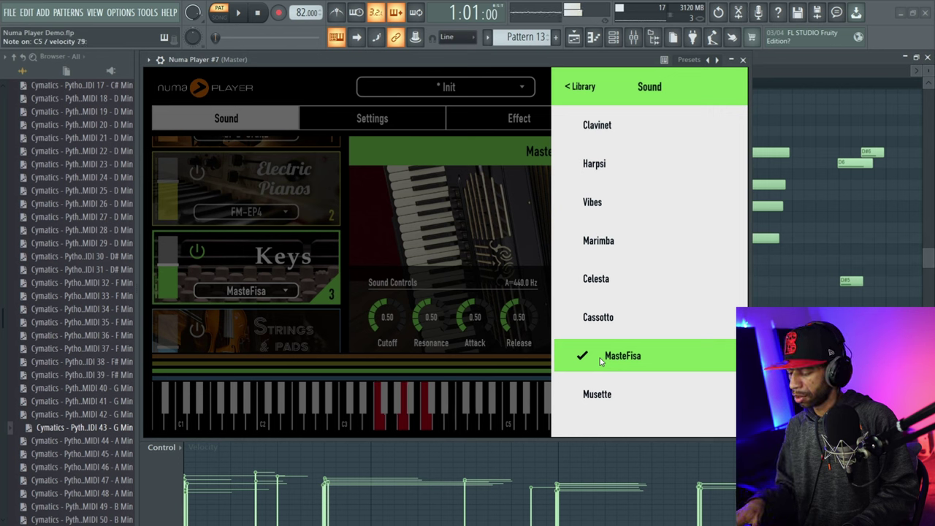
click(596, 395)
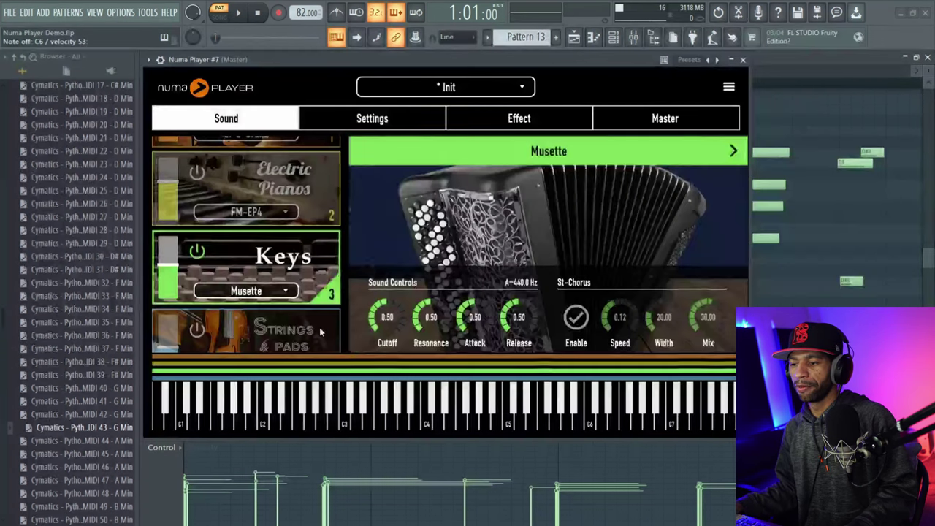
Switch from the Keys layer to Strings & Pads and play Pattern 13 with the StringsEnsemble sound at a raised level.
click(319, 328)
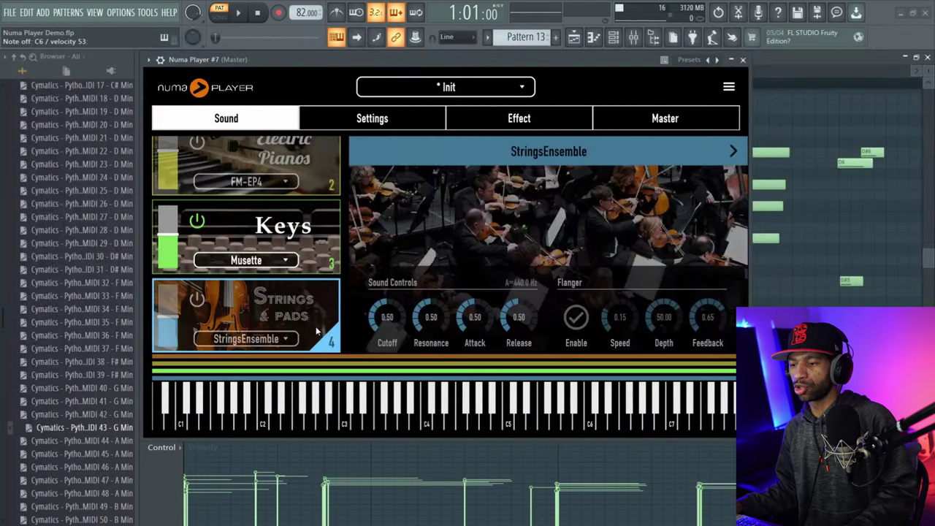
click(275, 338)
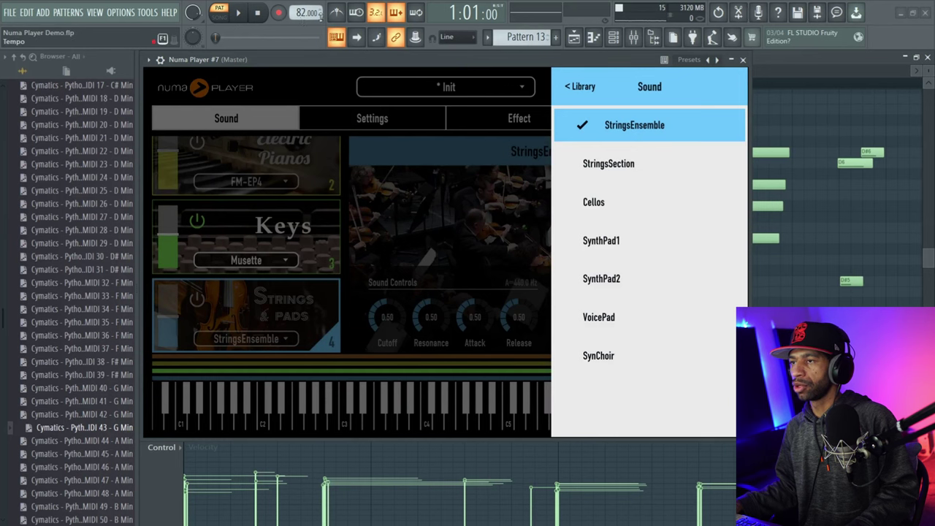
click(197, 225)
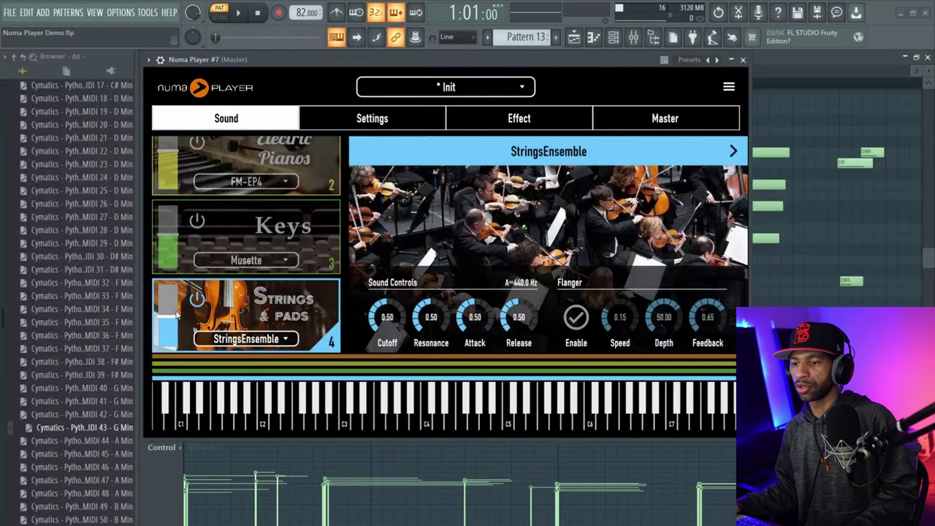
key(space)
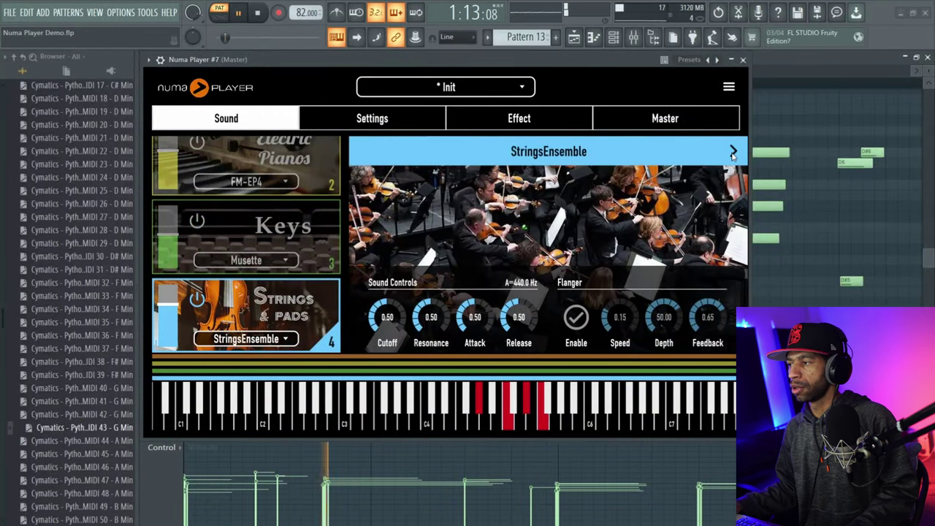
Stop playback, change the Strings & Pads sound to StringsSection and play Pattern 13 again.
click(723, 153)
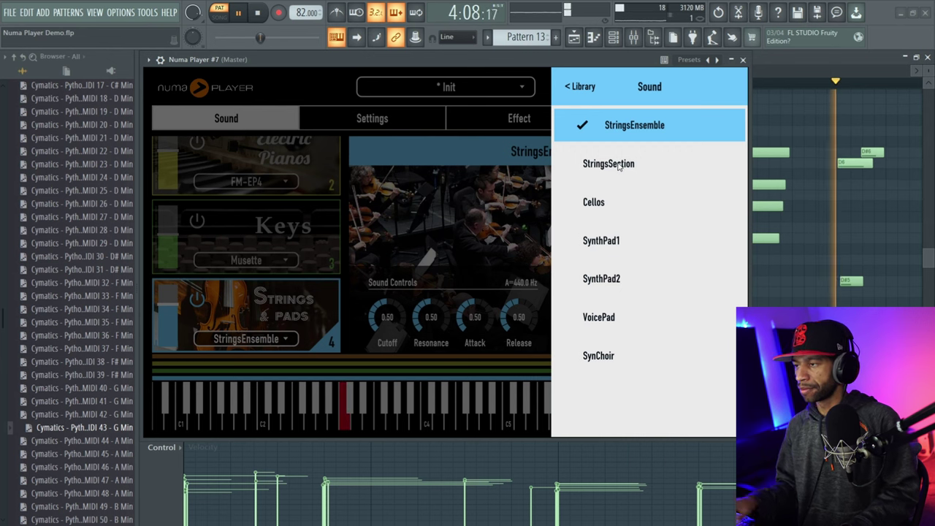
click(258, 13)
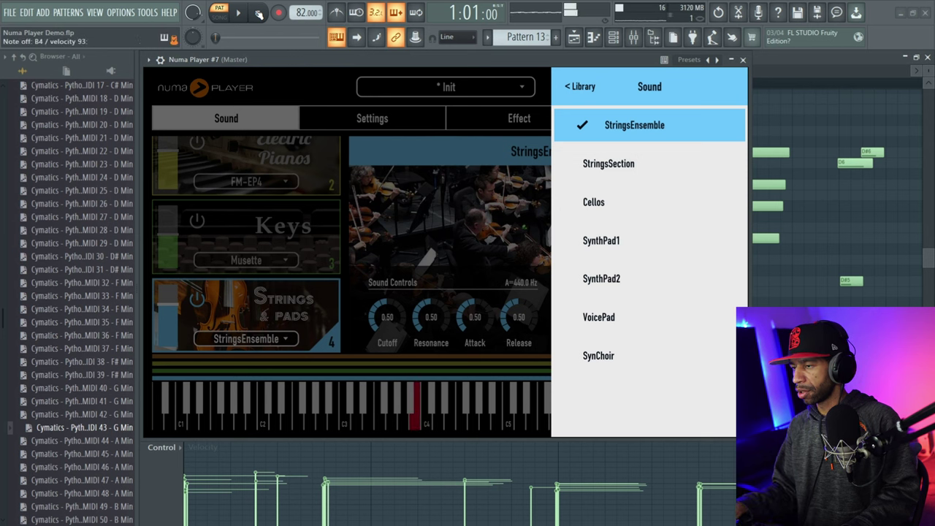
click(600, 172)
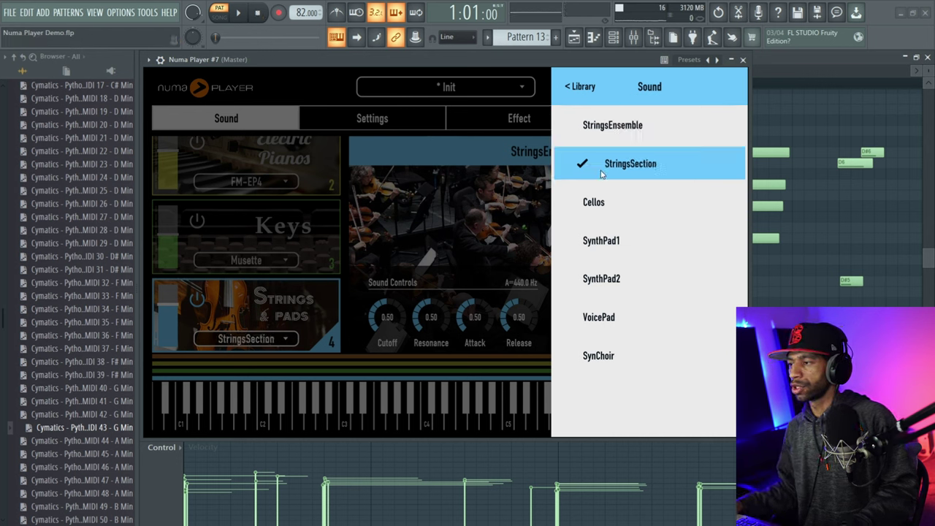
click(239, 13)
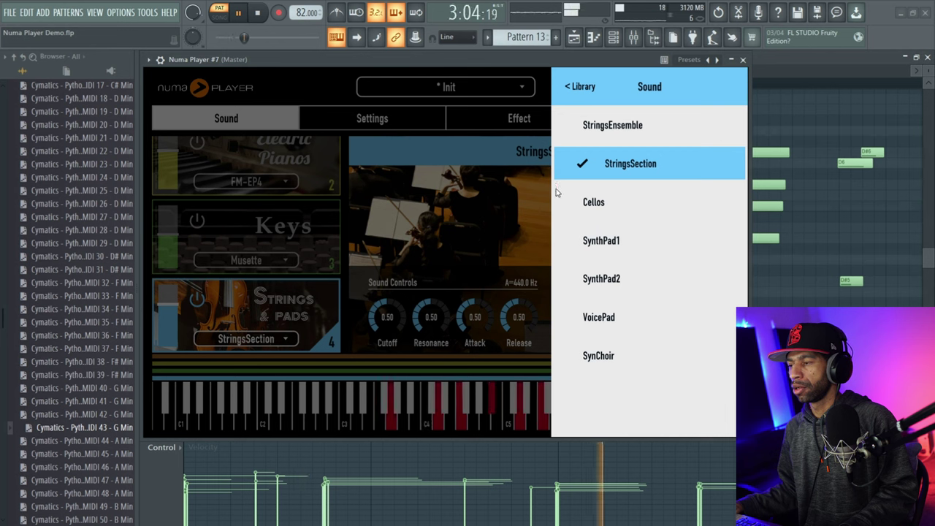
Audition Cellos, SynthPad1, SynthPad2, VoicePad and SynChoir in the Strings & Pads layer while Pattern 13 plays.
click(595, 206)
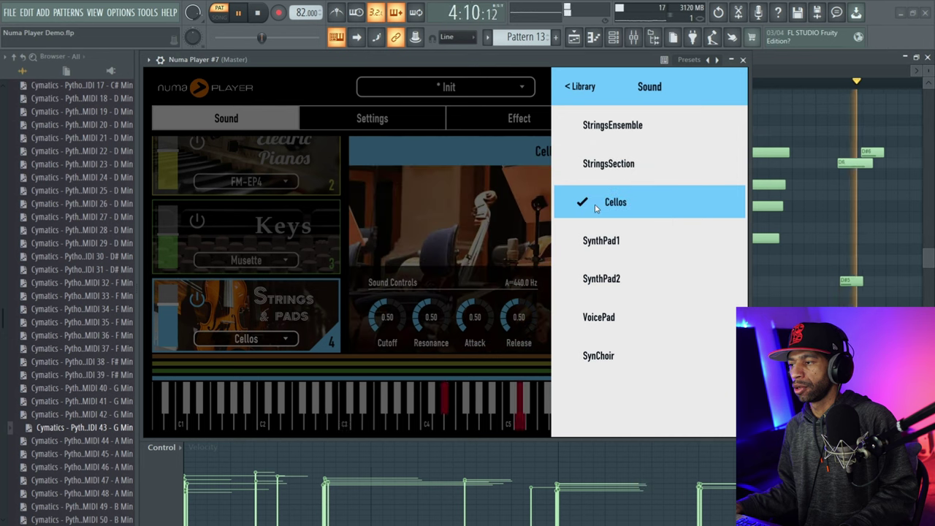
click(604, 243)
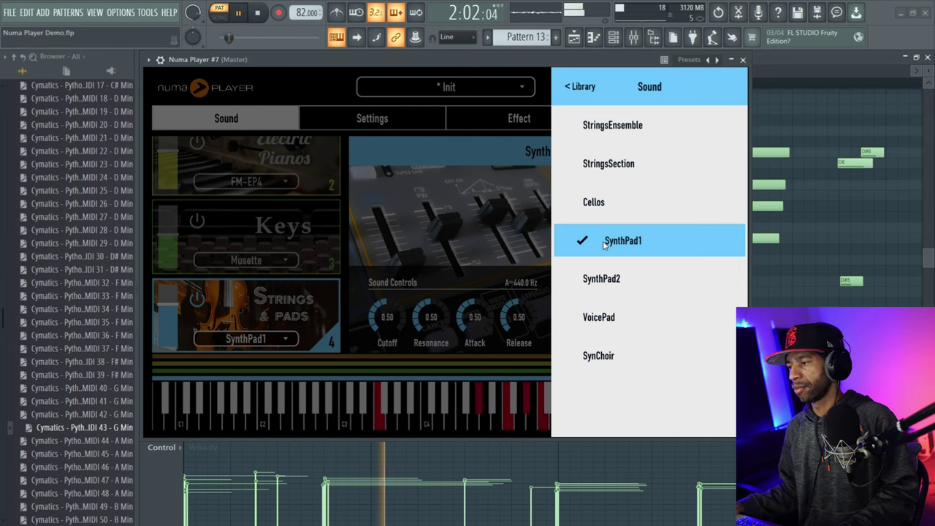
click(611, 281)
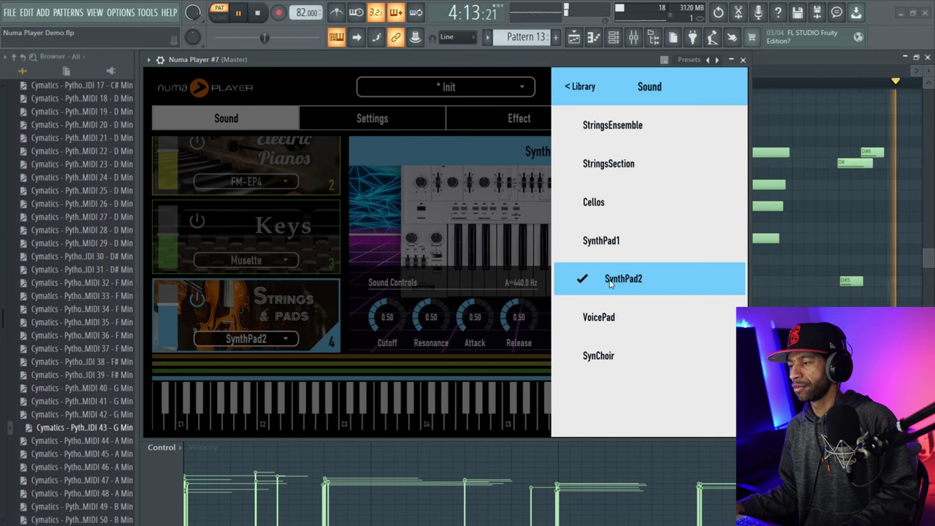
click(608, 318)
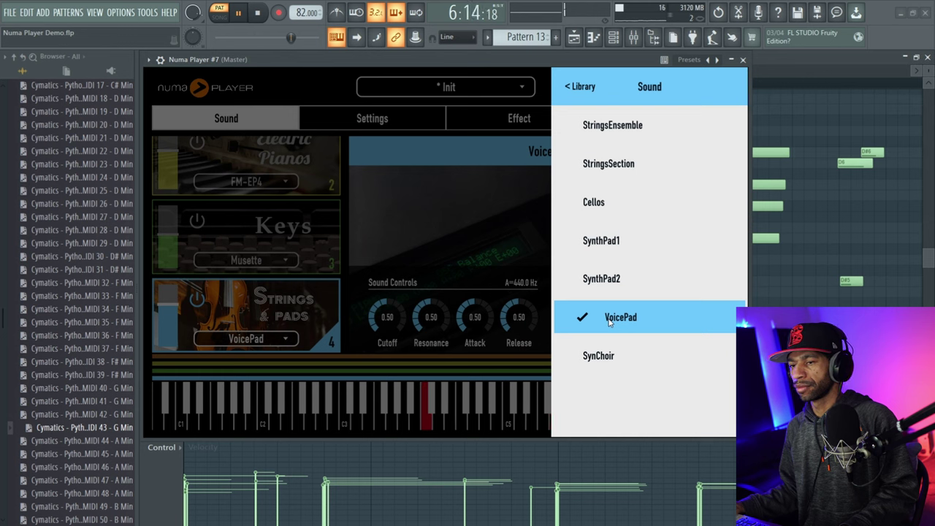
click(604, 358)
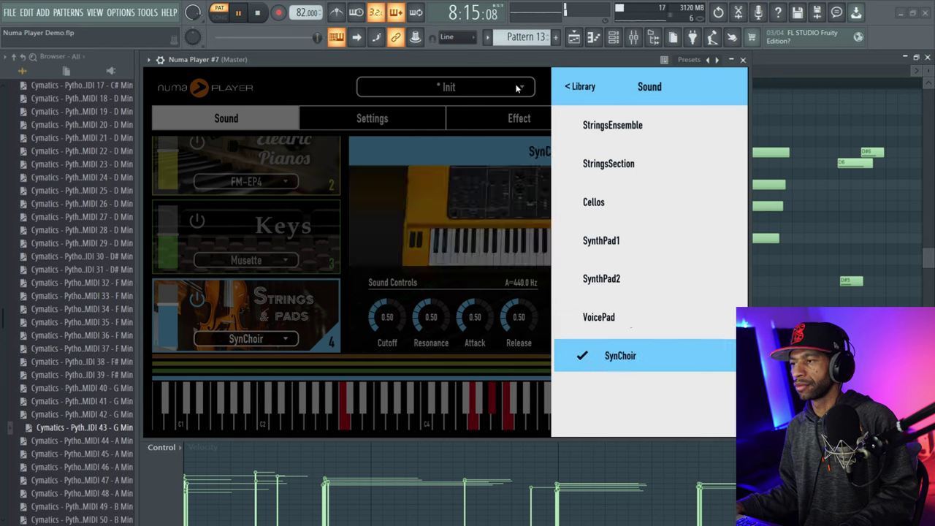
Switch from Strings & Pads to the Keys layer, select the Marimba sound and audition it with Pattern 13.
click(325, 78)
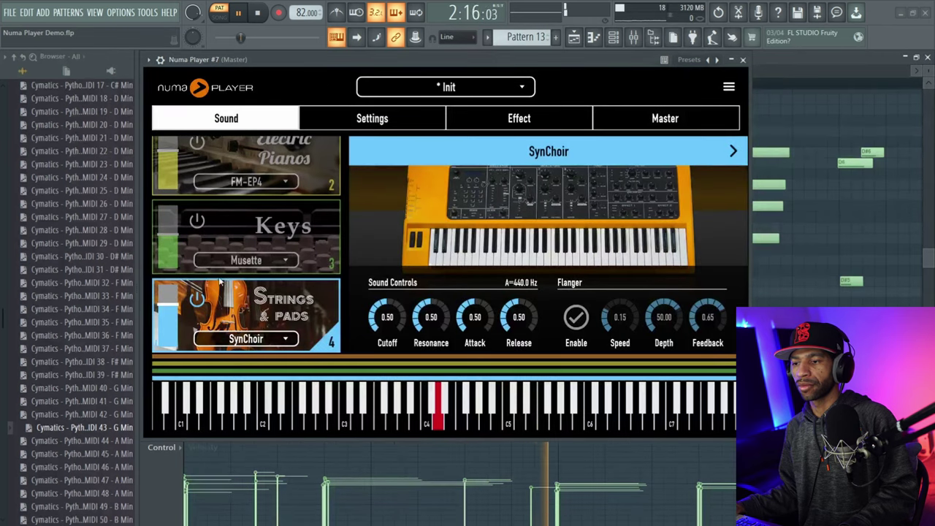
key(space)
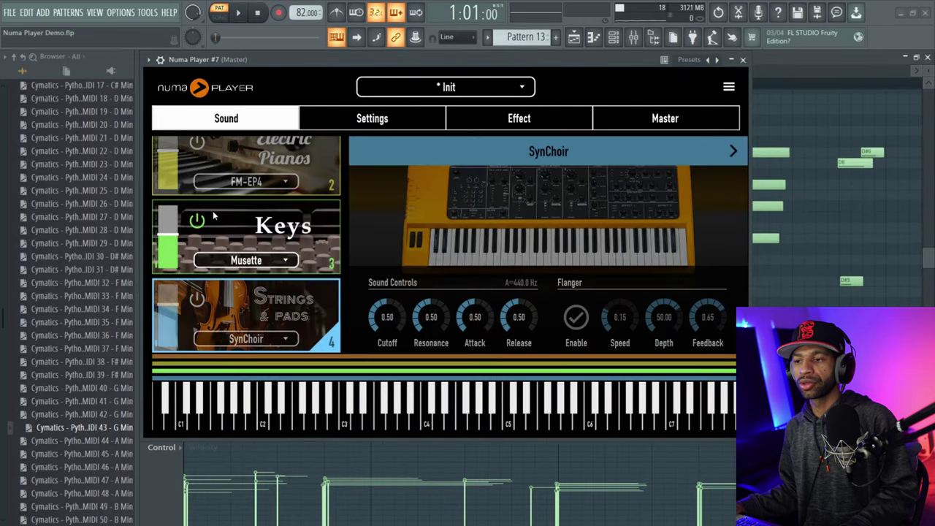
click(277, 261)
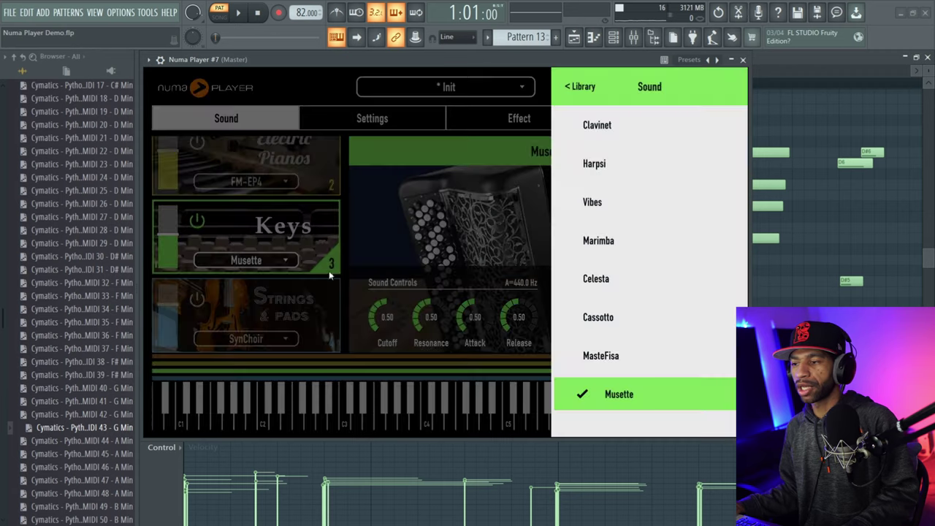
click(601, 243)
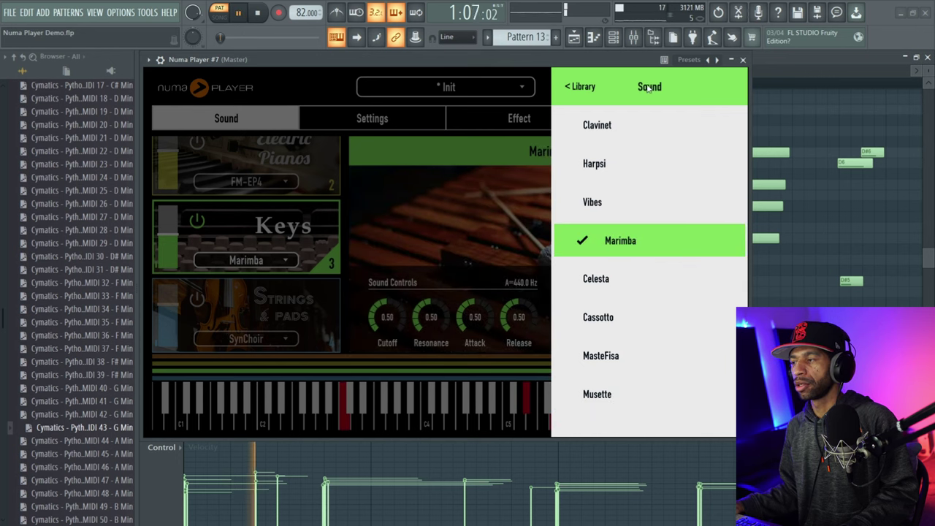
click(444, 157)
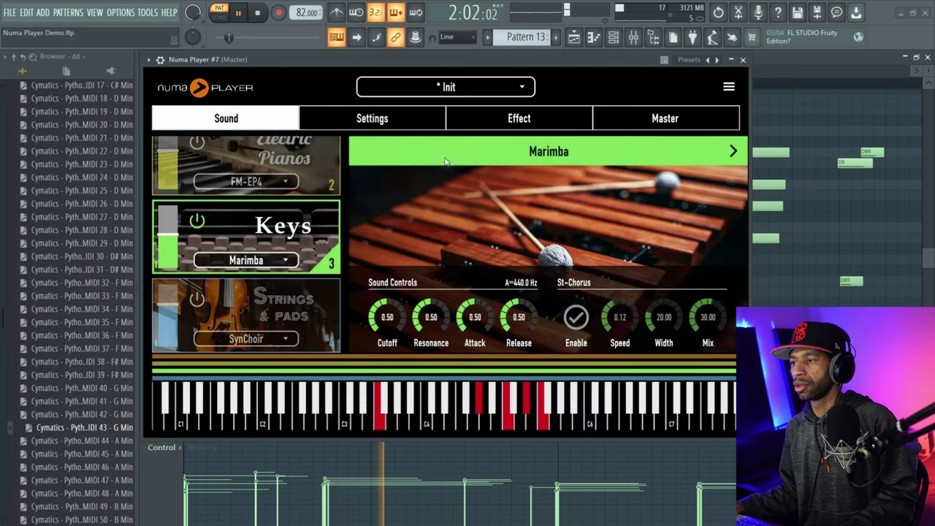
key(space)
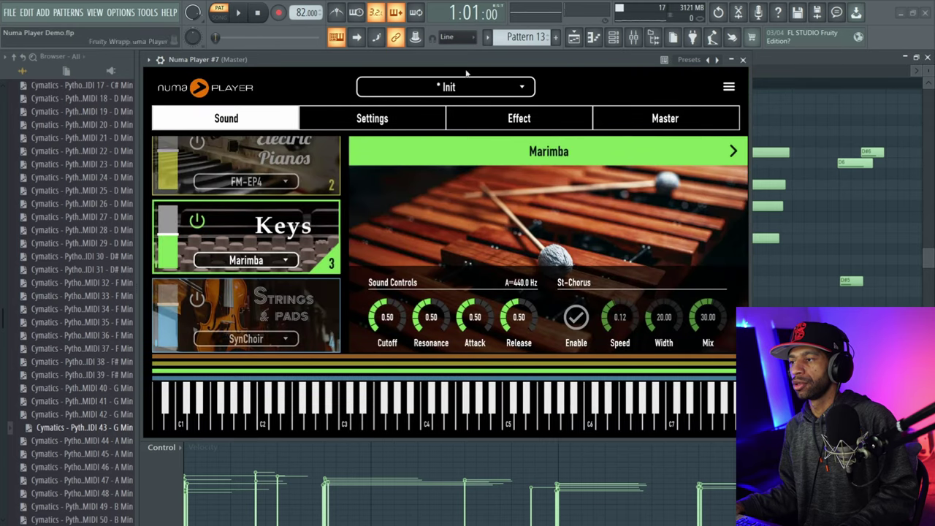
Add the Wah Wah and Distortion effects to the Keys layer's effect list.
click(524, 125)
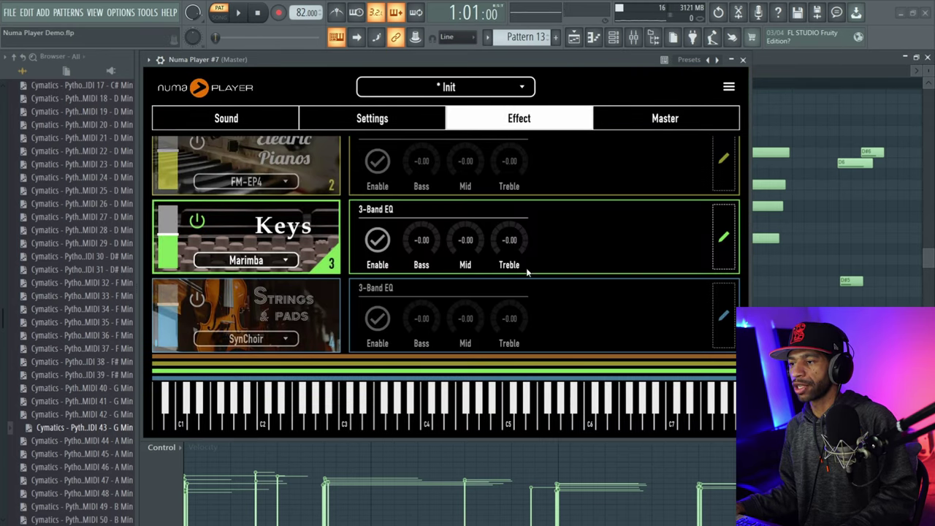
scroll(543, 197, up, 2)
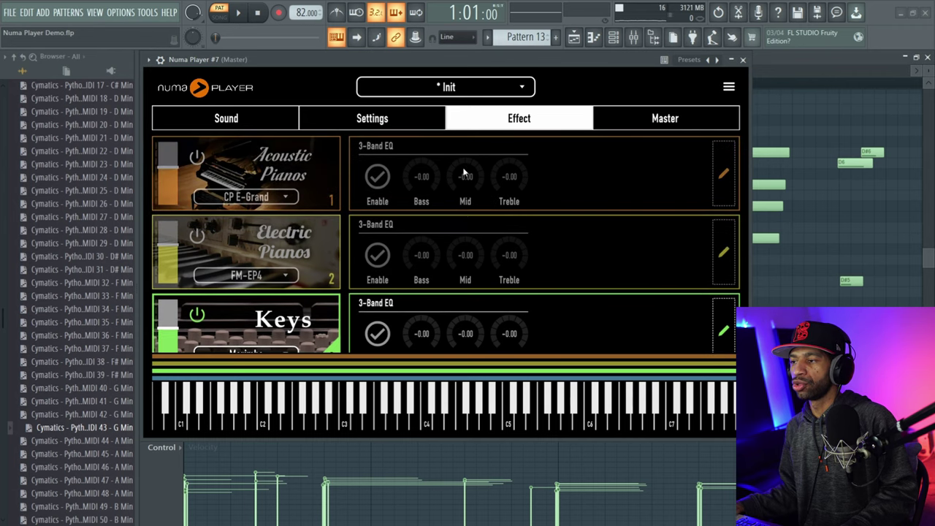
scroll(645, 230, down, 1)
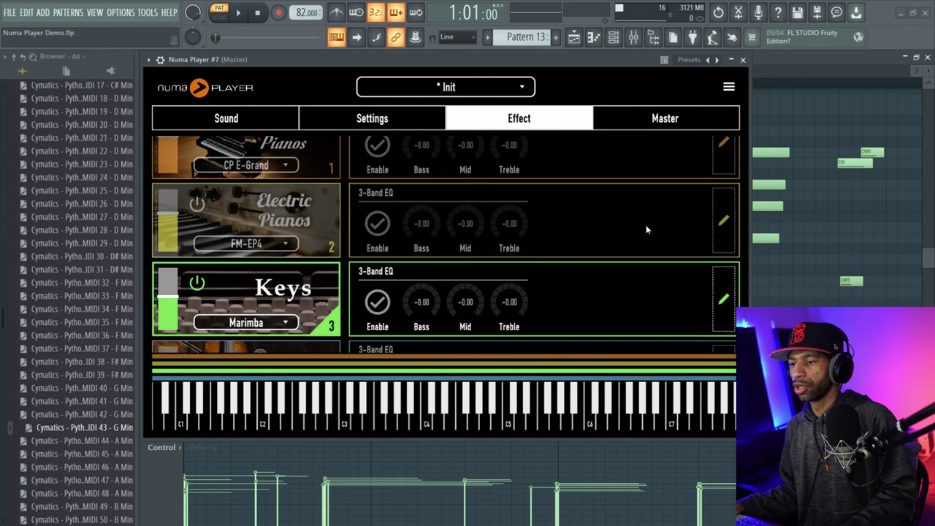
click(723, 298)
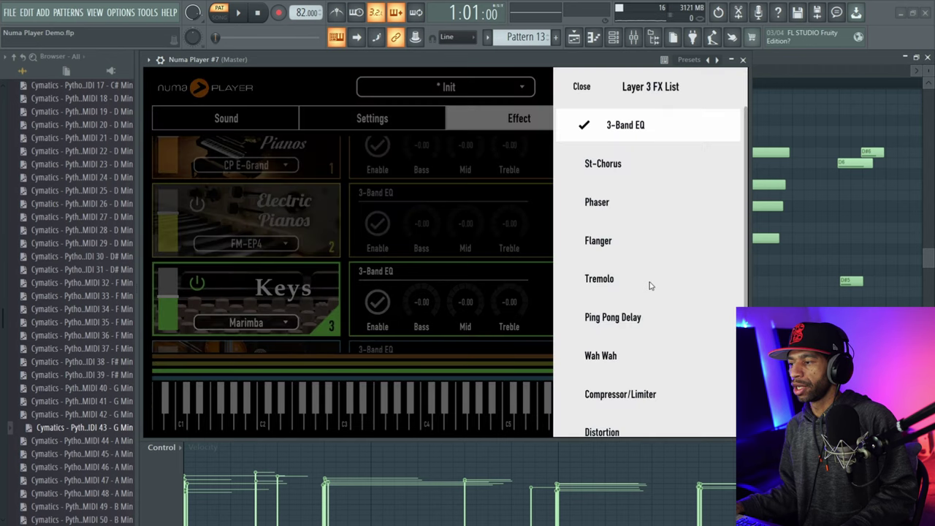
scroll(648, 287, down, 1)
click(607, 344)
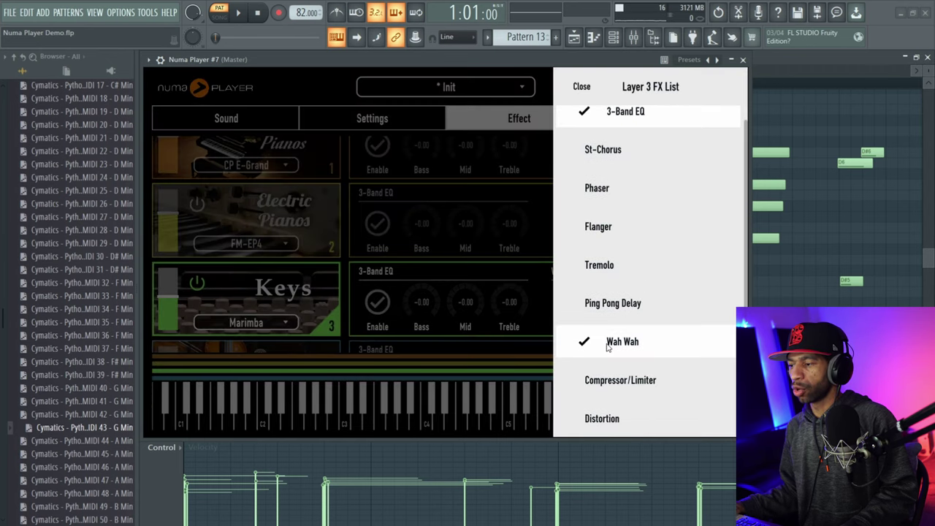
click(619, 421)
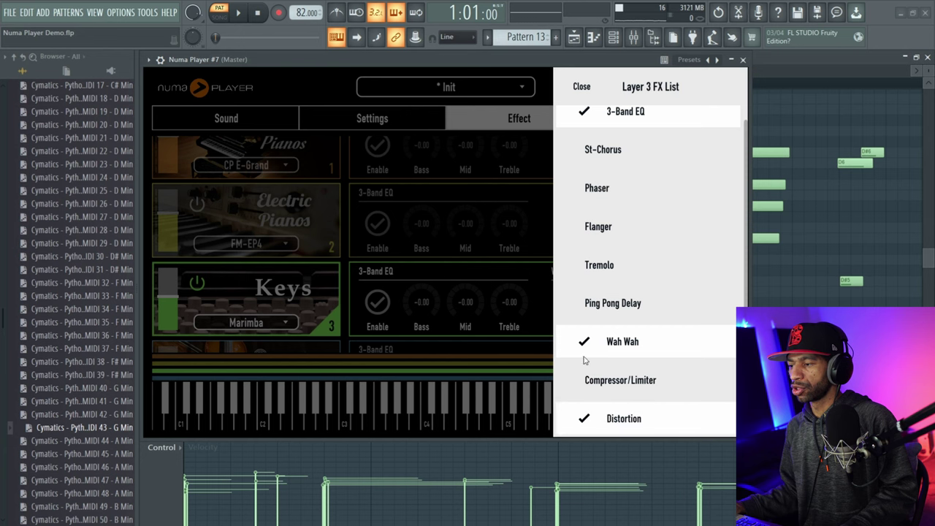
click(542, 286)
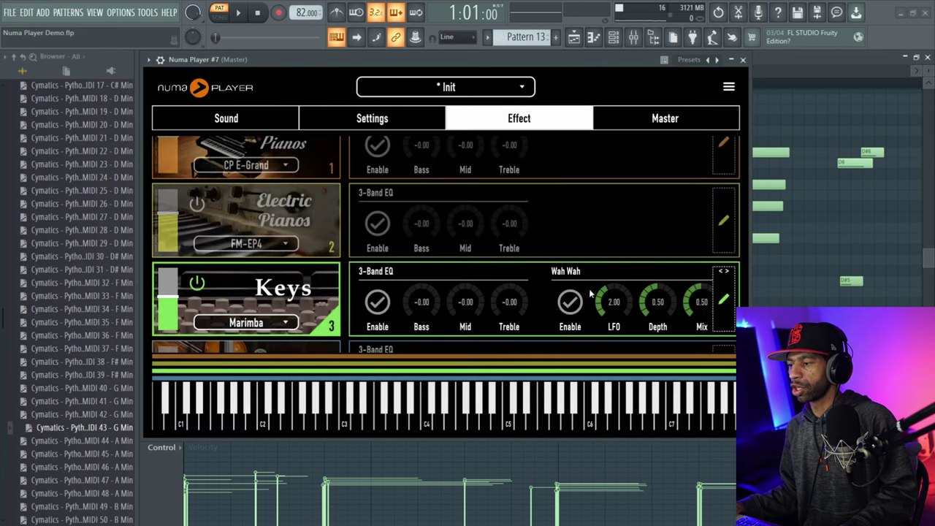
Audition the Marimba on Pattern 13 without the added effects, enable Wah Wah on the Keys layer and replay the pattern.
scroll(628, 294, down, 3)
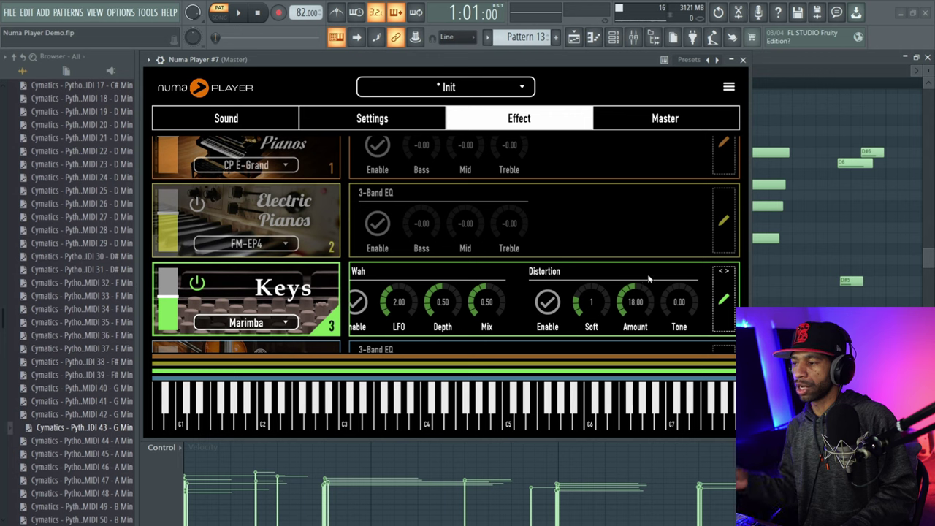
click(243, 14)
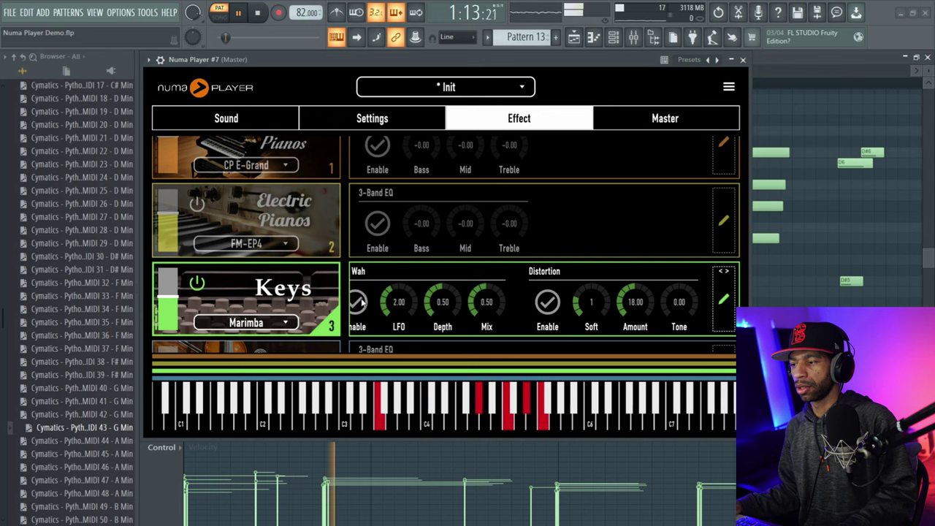
click(260, 15)
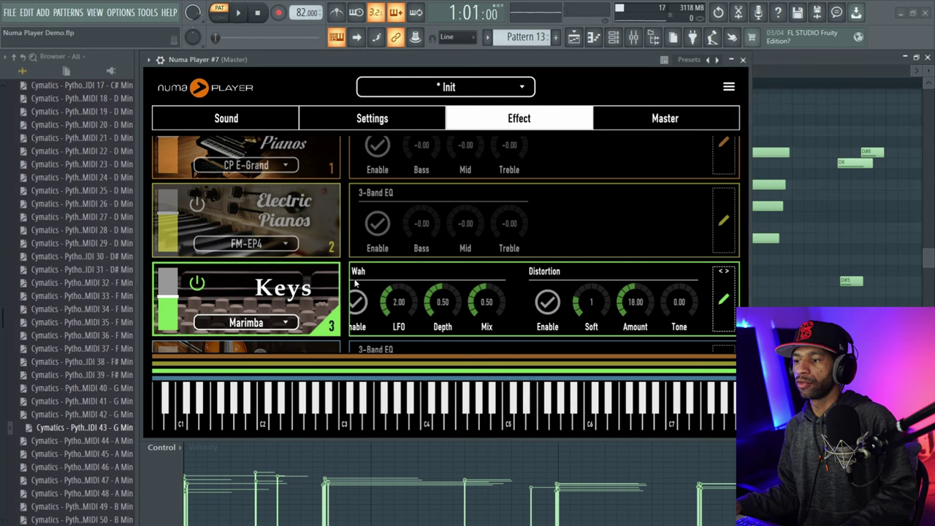
click(356, 306)
scroll(368, 303, up, 1)
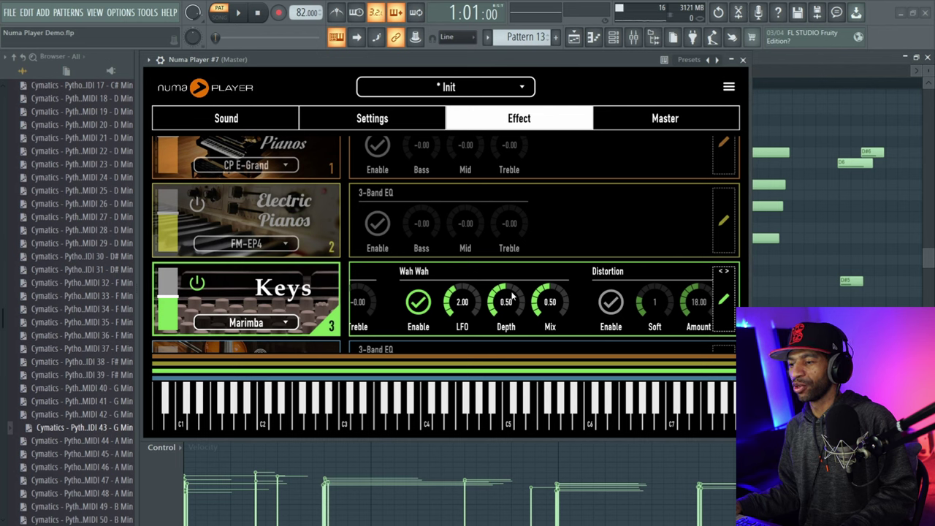
key(space)
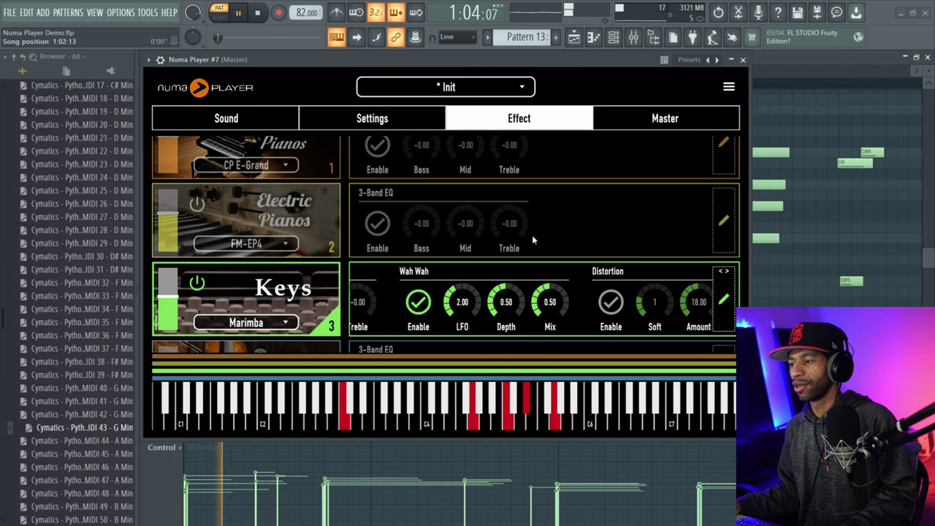
Enable Distortion on the Keys layer and set its Tone to 5.68 while auditioning Pattern 13.
click(611, 303)
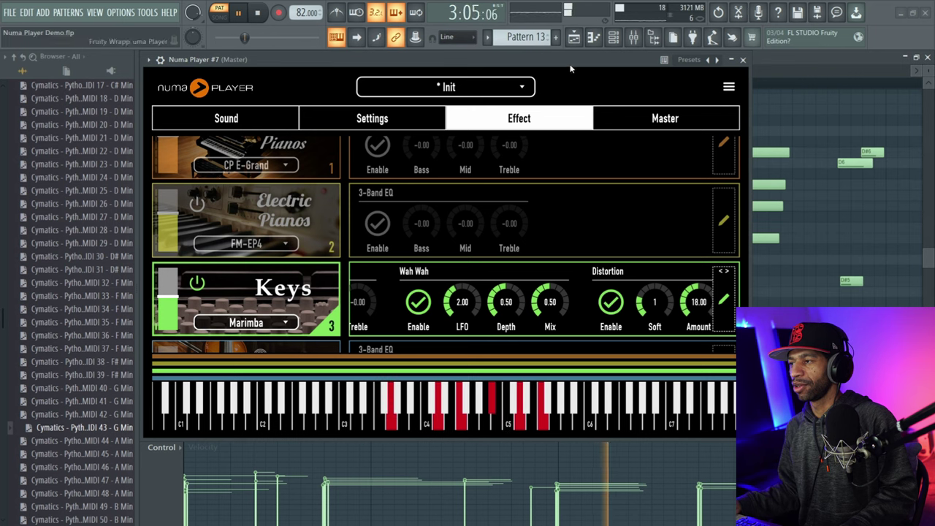
scroll(652, 312, right, 2)
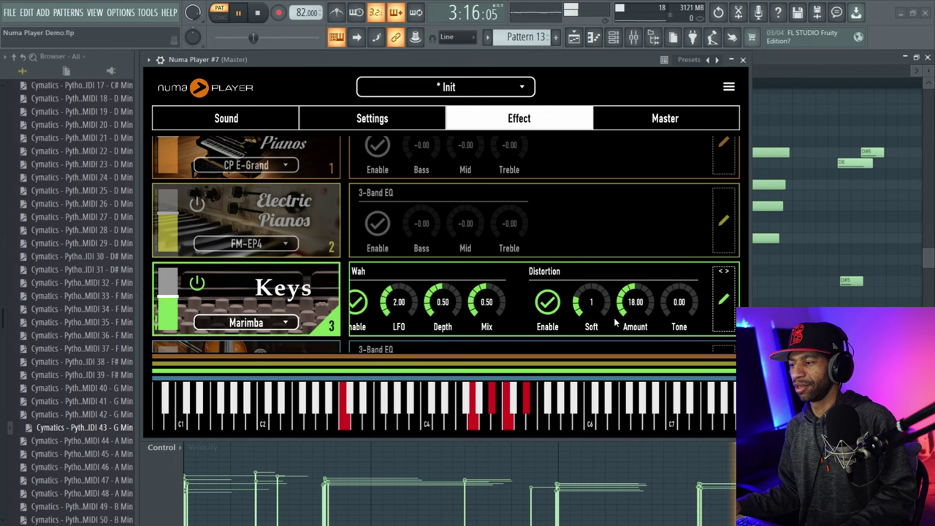
click(257, 13)
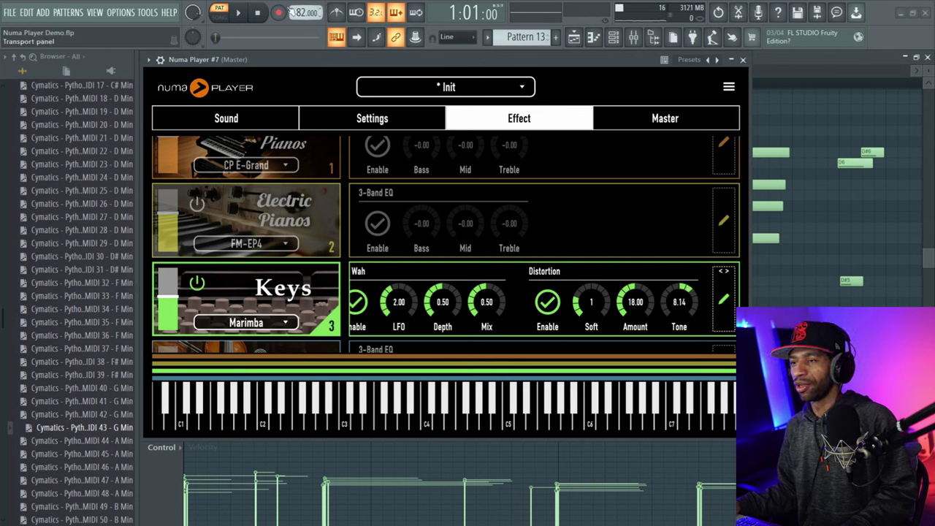
click(248, 15)
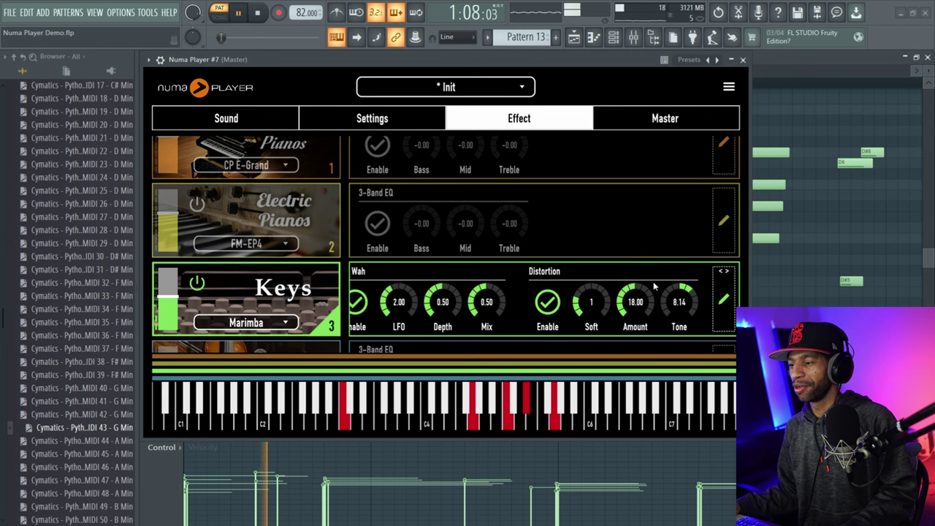
drag(664, 294, 664, 321)
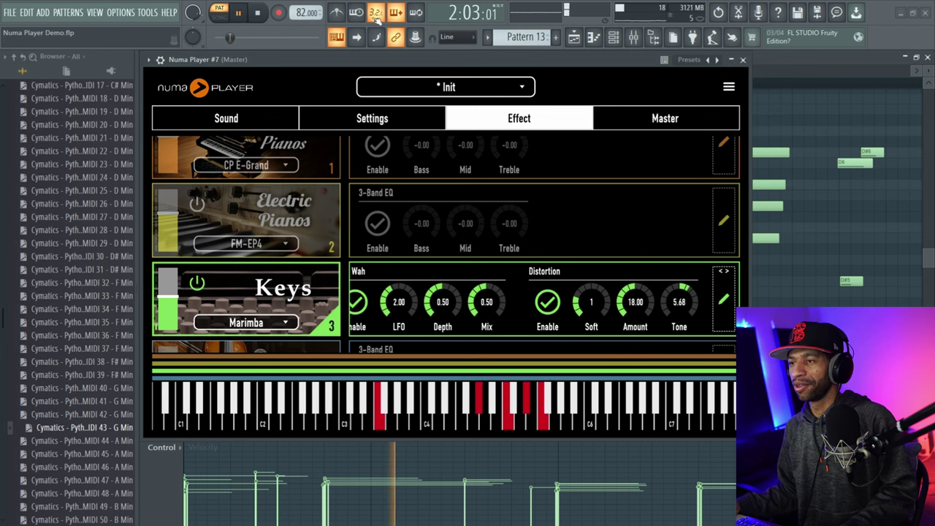
click(258, 14)
Set the Acoustic Pianos sound to Model D 1983 and turn that layer on alongside Keys.
scroll(301, 210, down, 2)
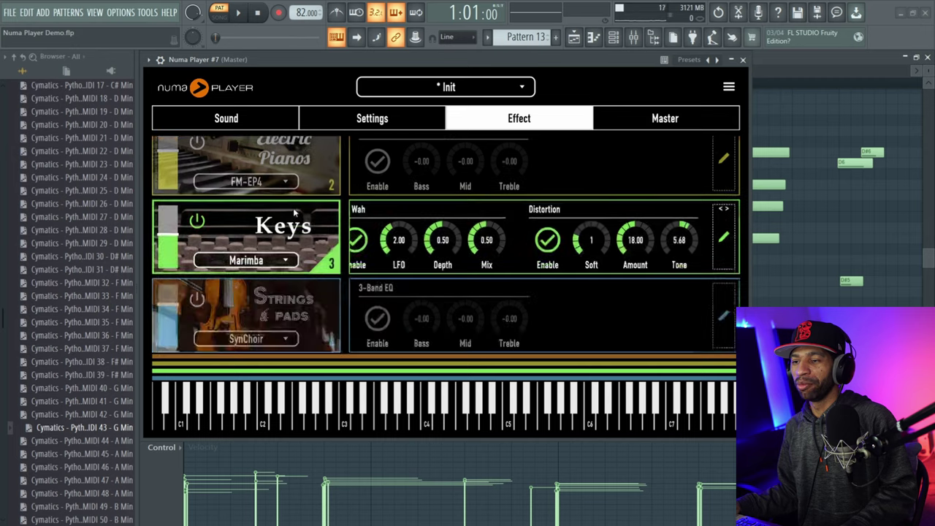
scroll(301, 208, up, 3)
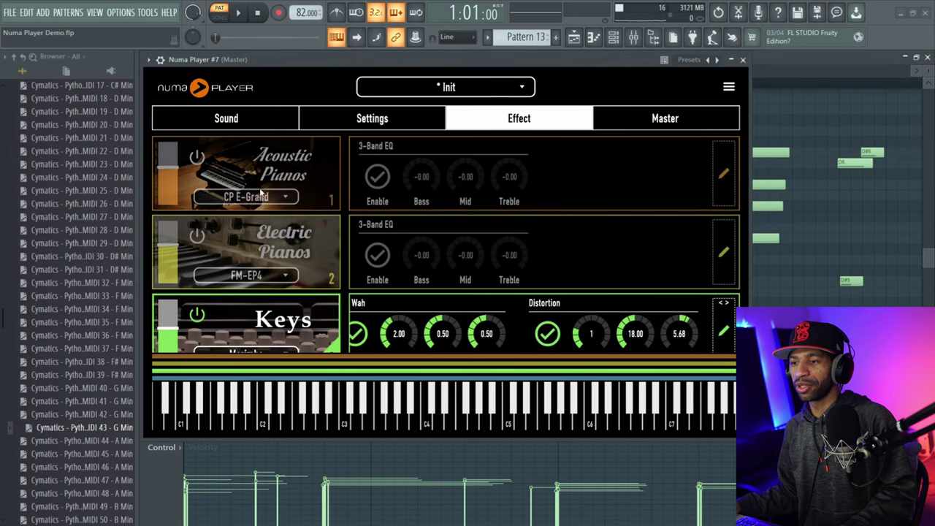
click(262, 197)
click(613, 125)
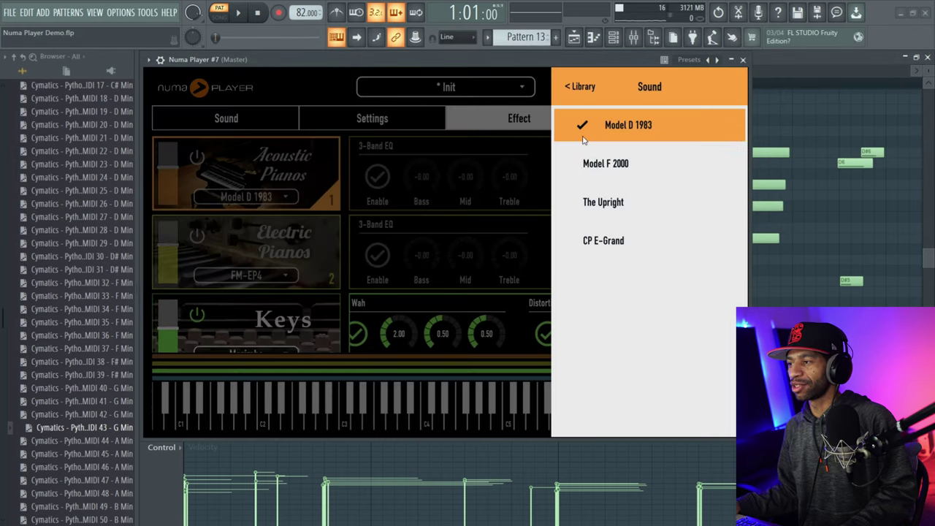
click(501, 152)
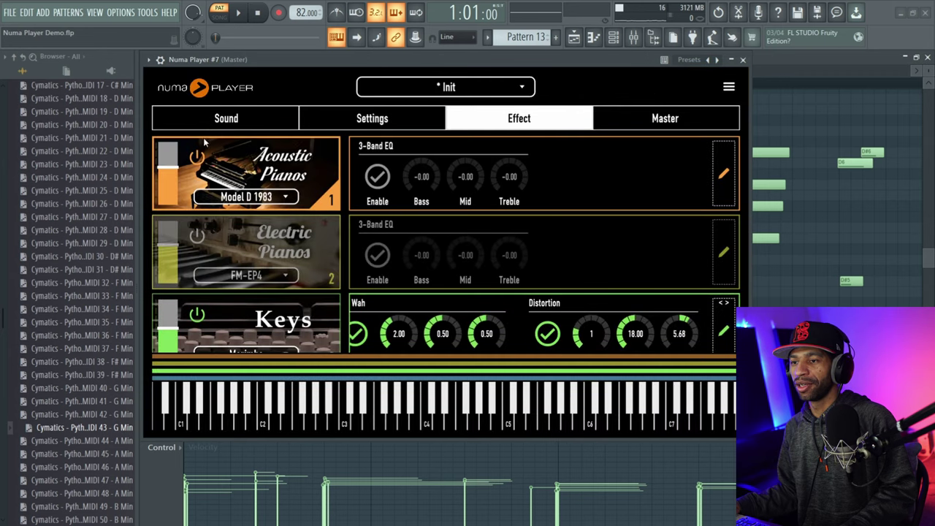
Play Pattern 13 with the layered piano and marimba, lowering the Keys layer level to 0.37, and stop playback.
click(244, 8)
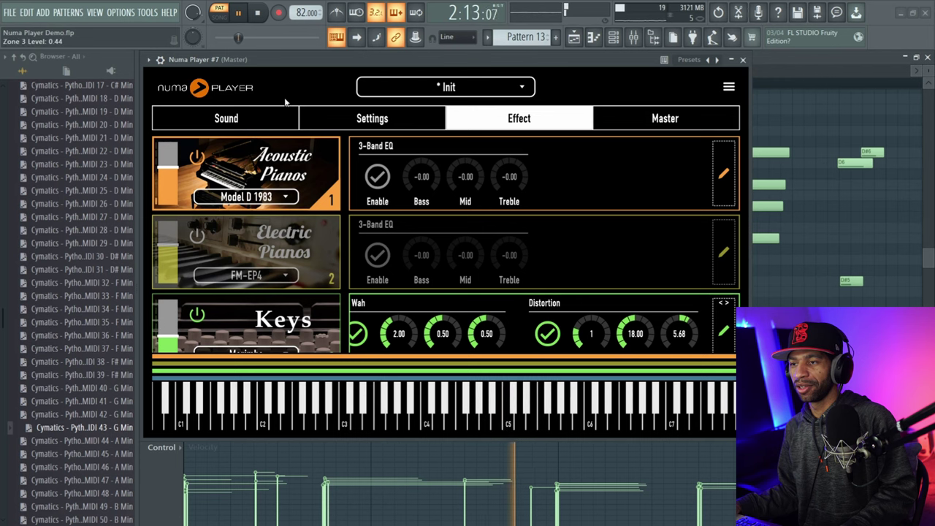
drag(310, 56, 314, 53)
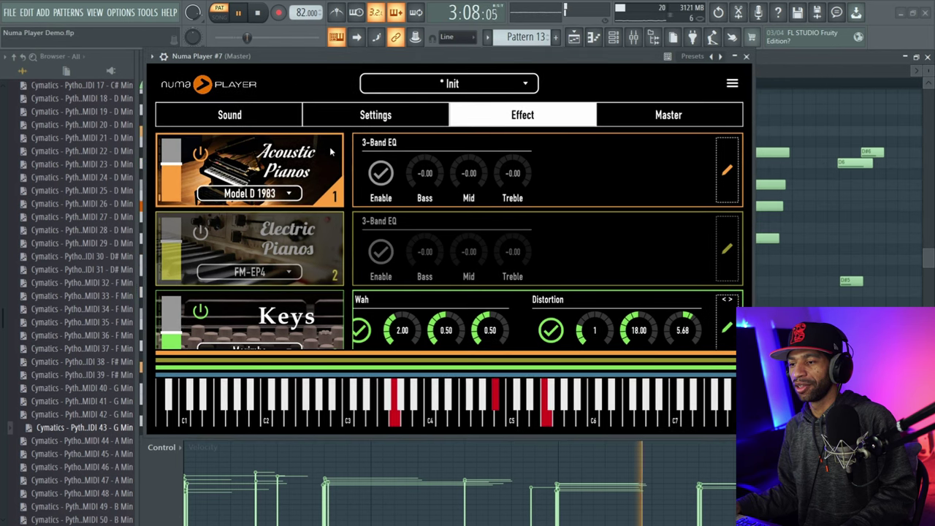
scroll(342, 163, down, 1)
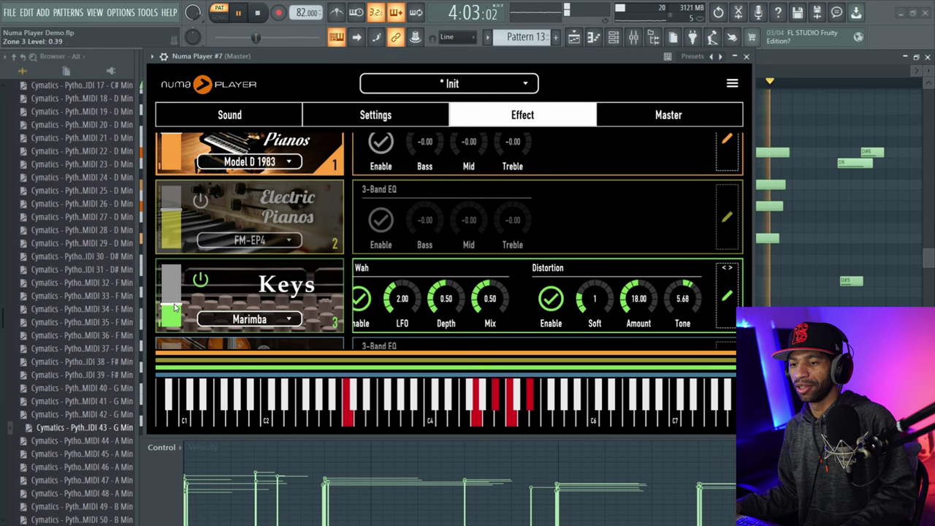
scroll(342, 241, up, 1)
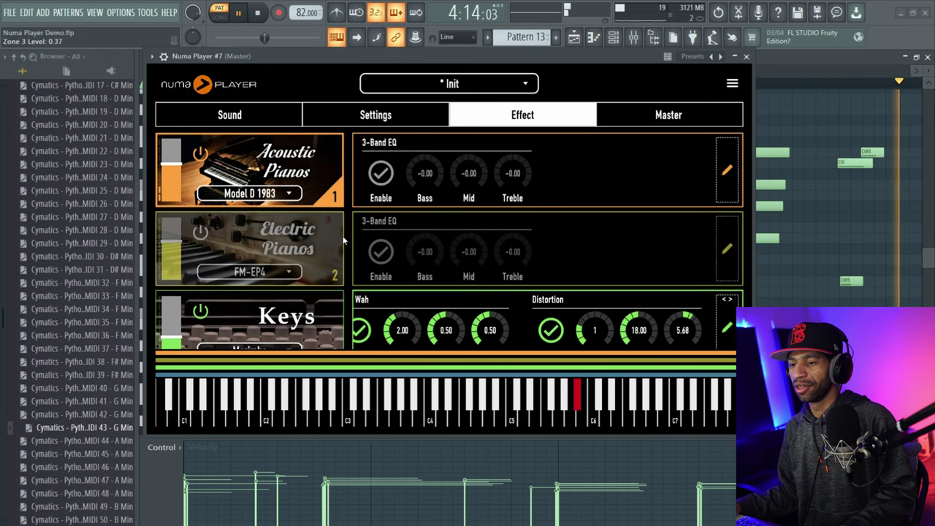
scroll(343, 237, down, 2)
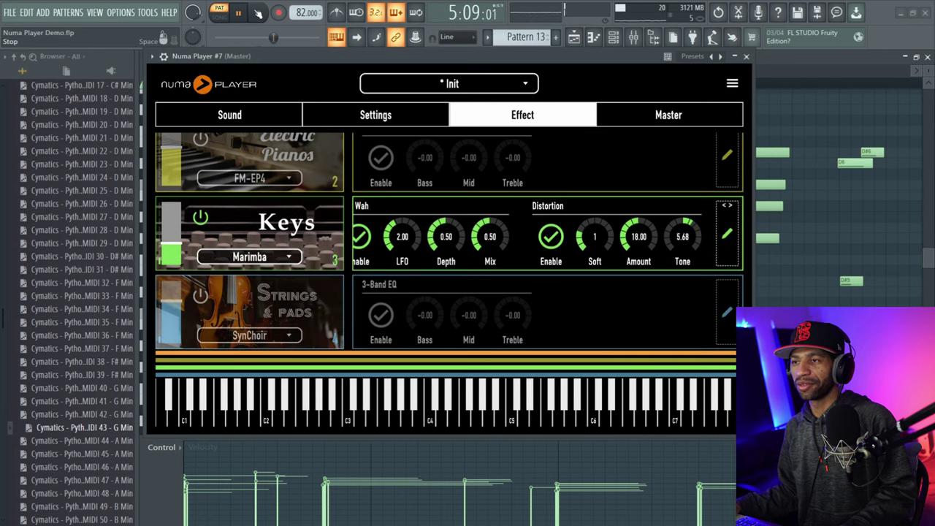
Set the Strings & Pads sound to StringsEnsemble and turn that layer on as well.
click(296, 335)
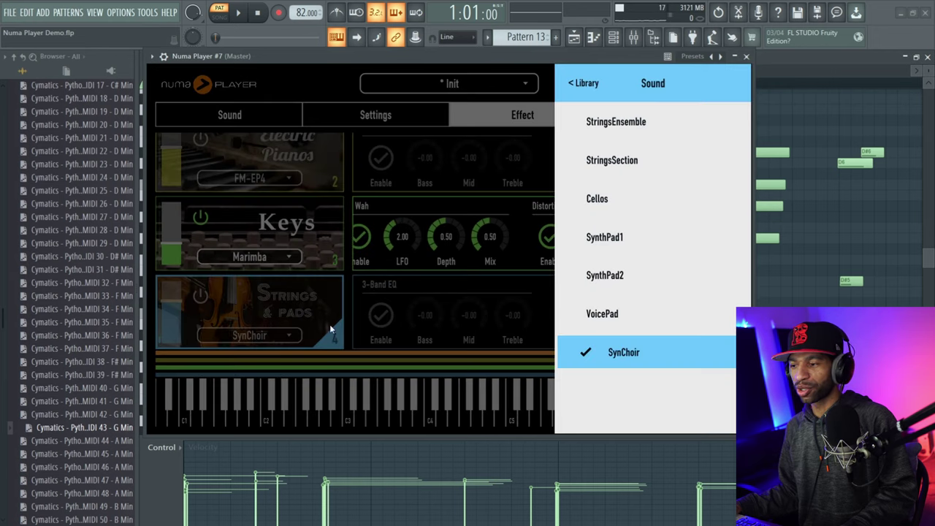
click(611, 124)
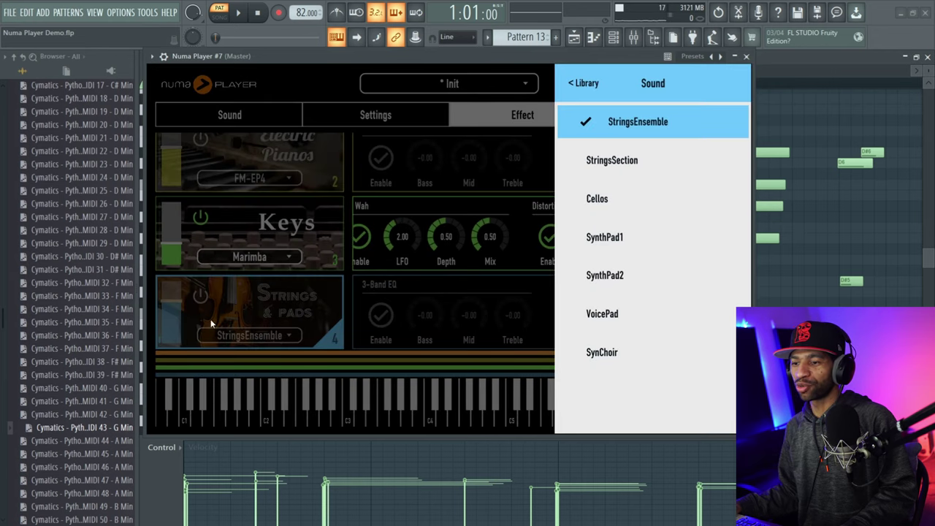
click(229, 300)
click(201, 295)
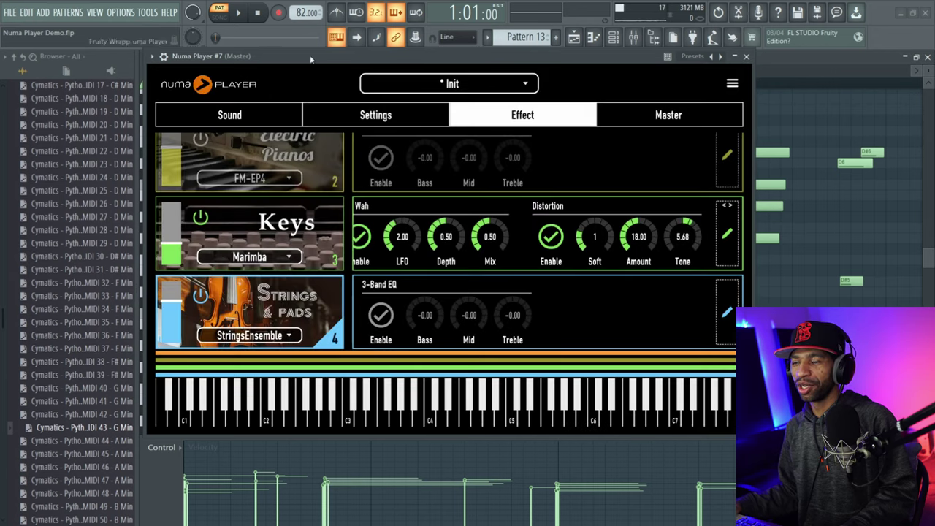
Play Pattern 13 with the piano, marimba and strings layers, lowering the Strings & Pads level to 0.40, and stop playback.
click(242, 13)
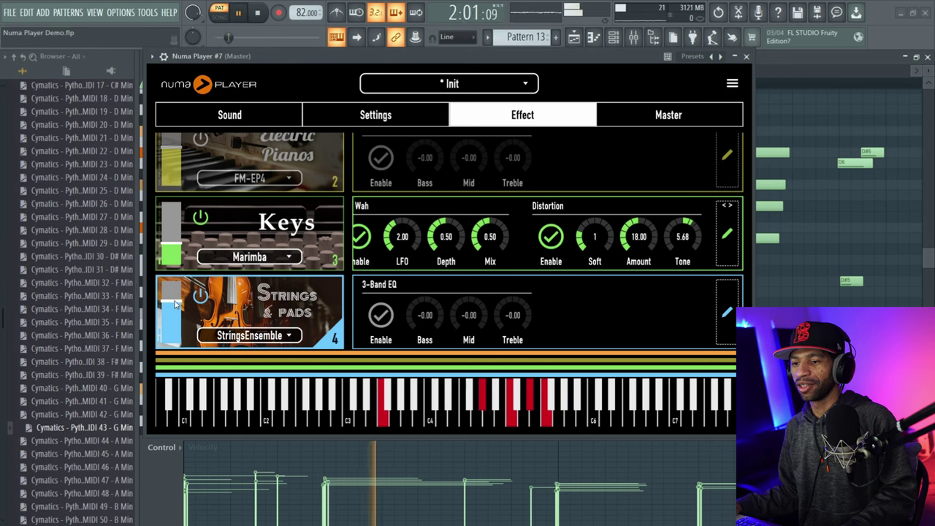
drag(172, 300, 189, 330)
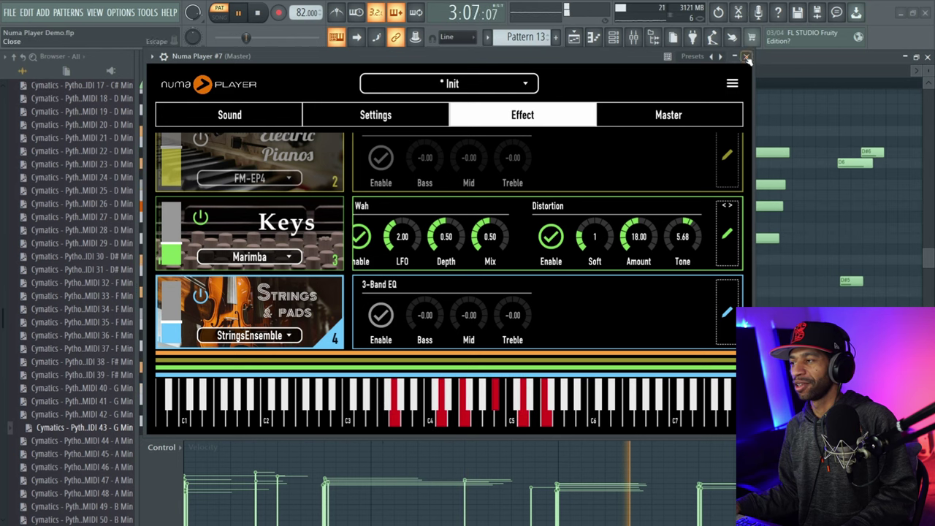
drag(161, 327, 165, 328)
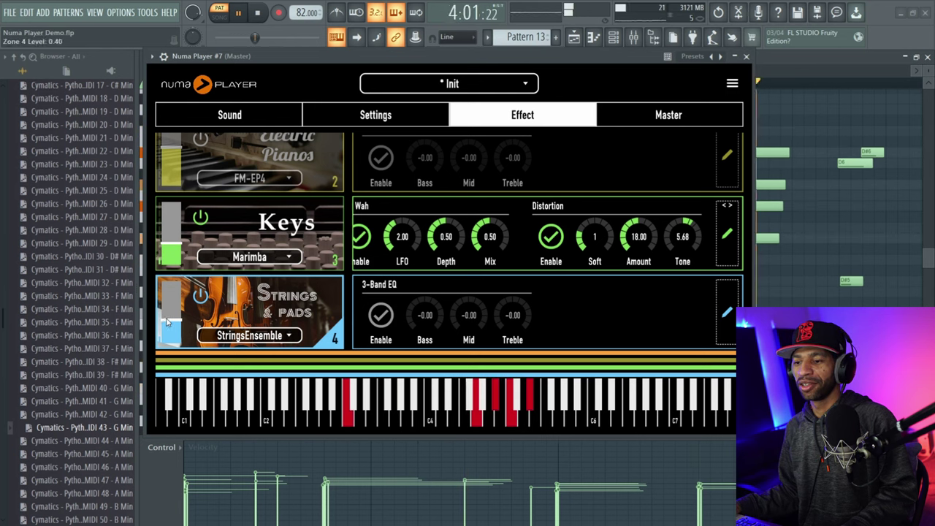
click(257, 14)
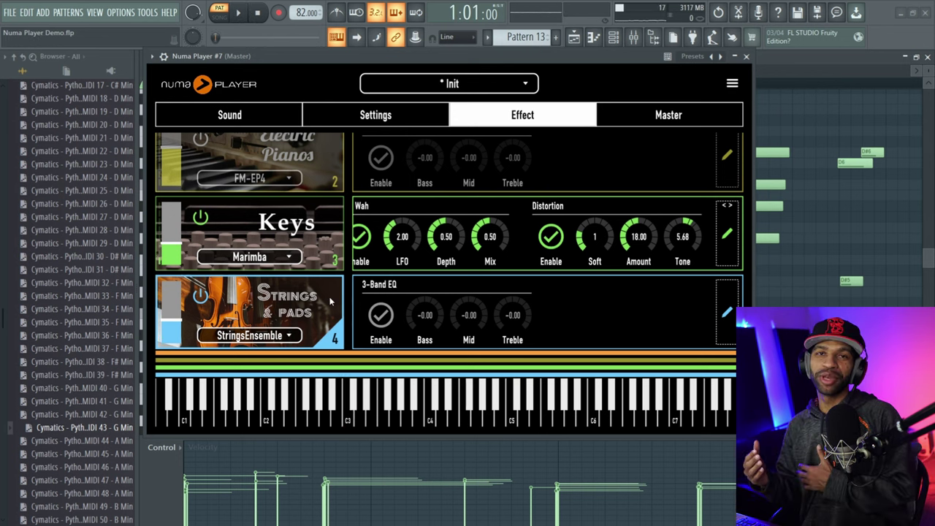
Add the St-Chorus effect to the Acoustic Pianos layer.
scroll(511, 238, up, 2)
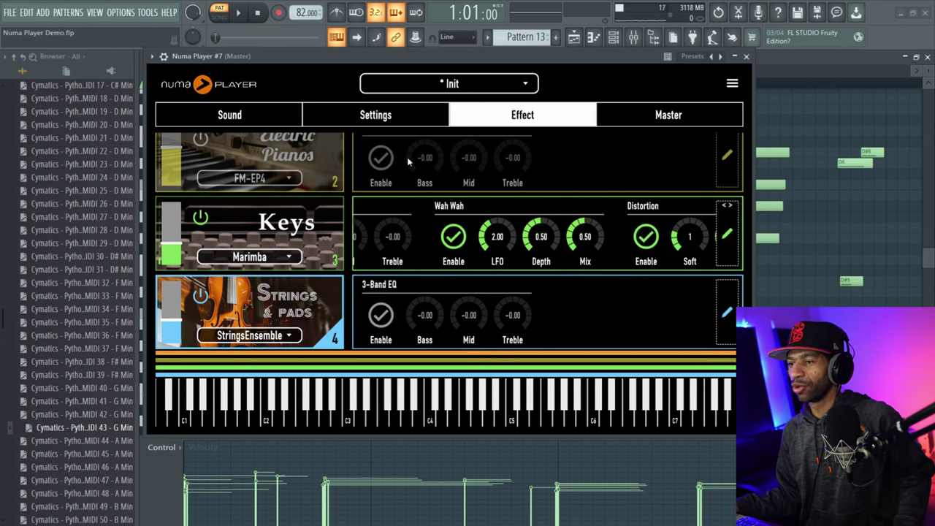
scroll(350, 162, up, 1)
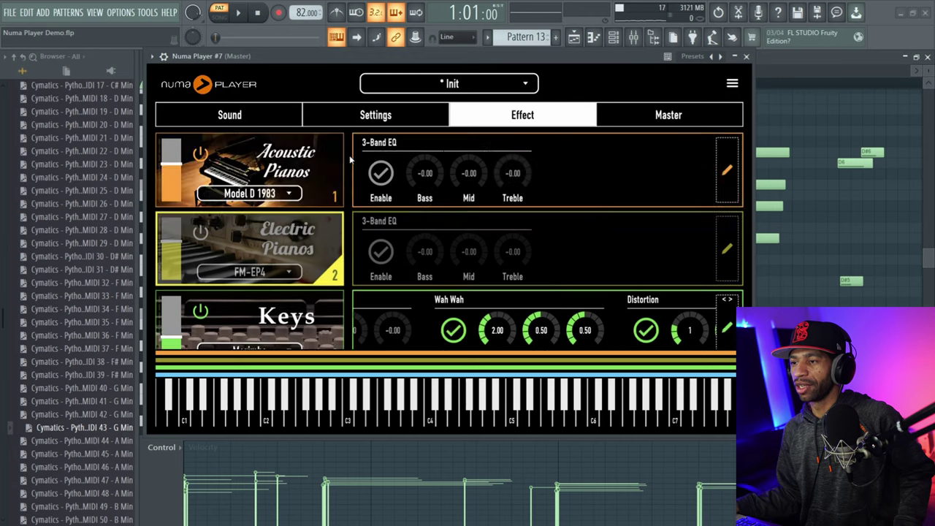
click(726, 170)
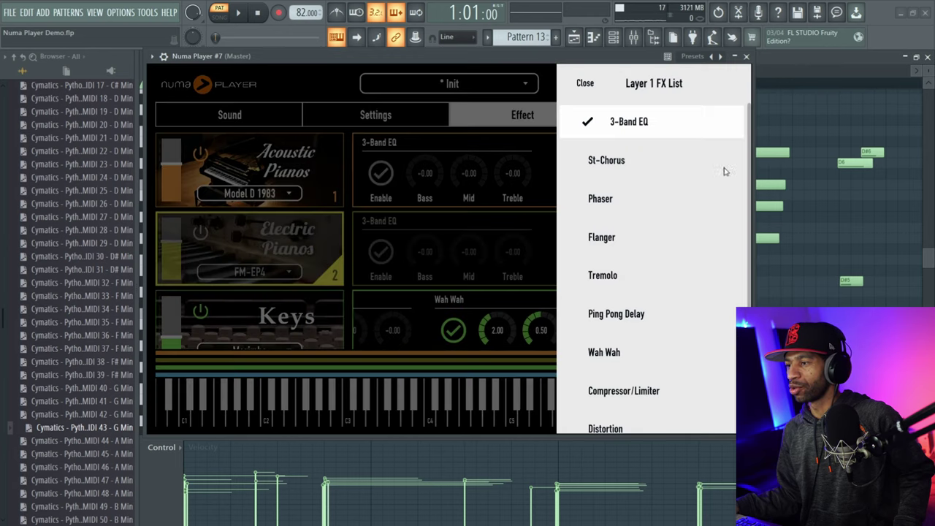
scroll(594, 296, down, 1)
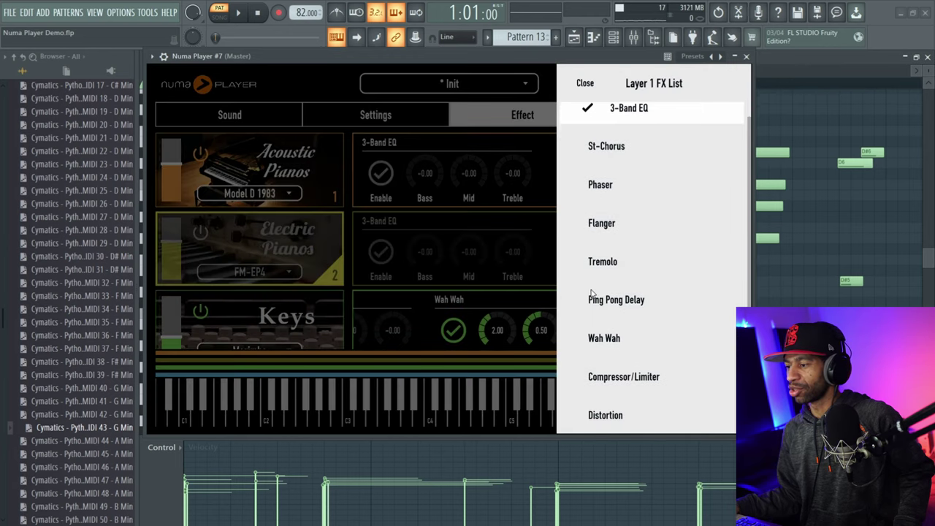
click(603, 148)
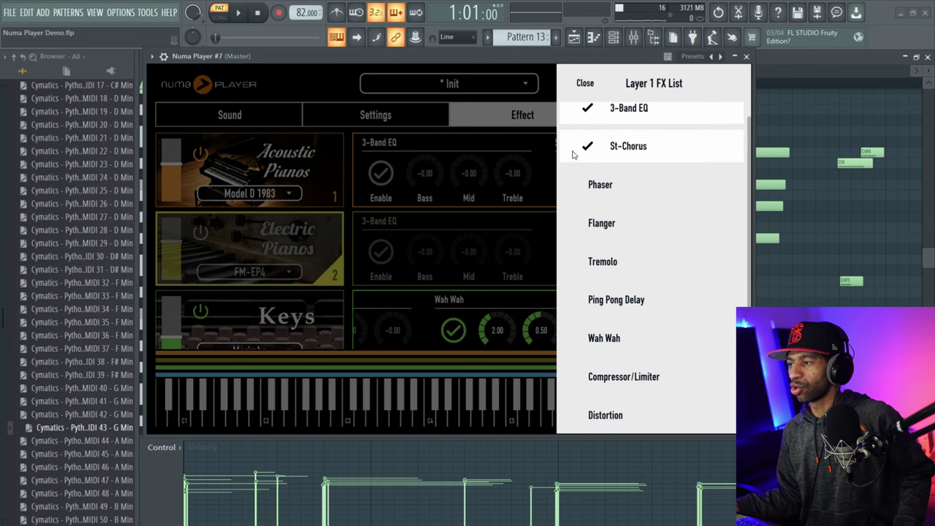
click(553, 167)
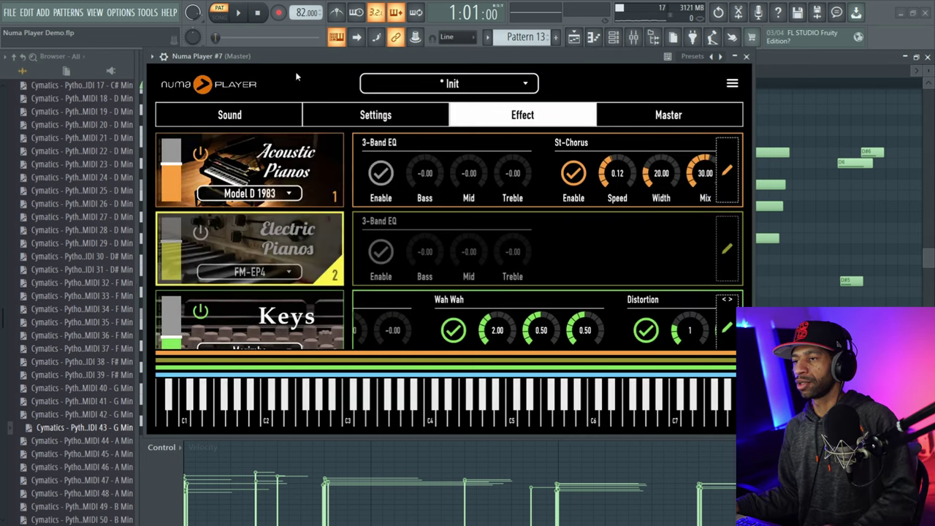
Audition Pattern 13 while setting the piano layer's St-Chorus Speed to 0.24 and Width to 34.34, and stop playback.
click(238, 13)
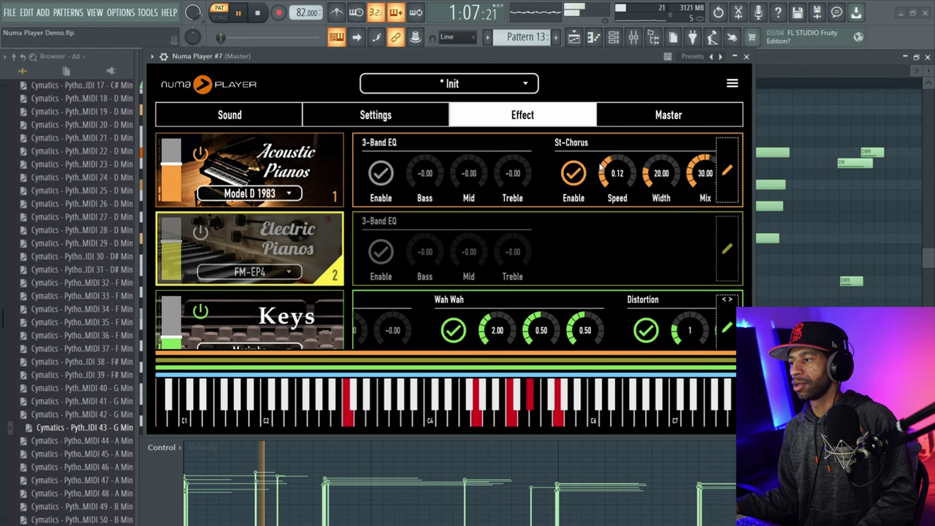
drag(602, 173, 603, 162)
drag(660, 173, 659, 139)
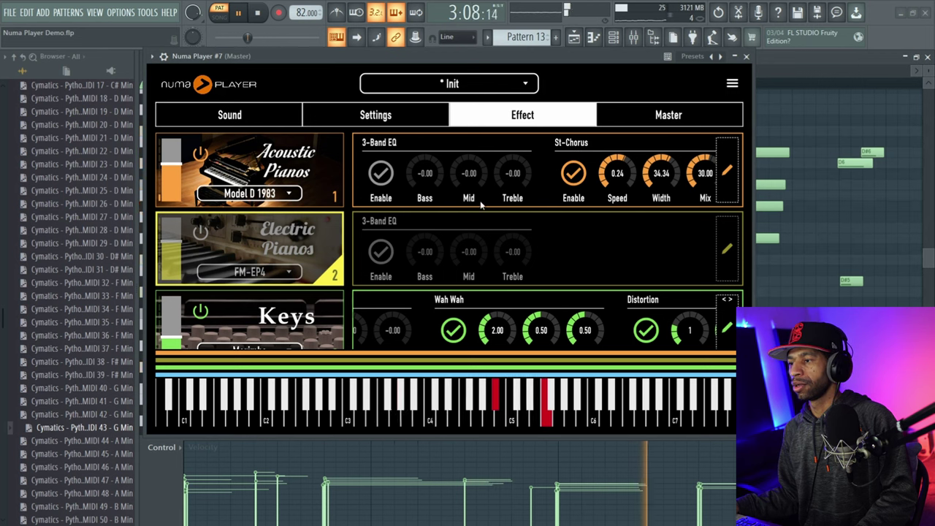
click(259, 14)
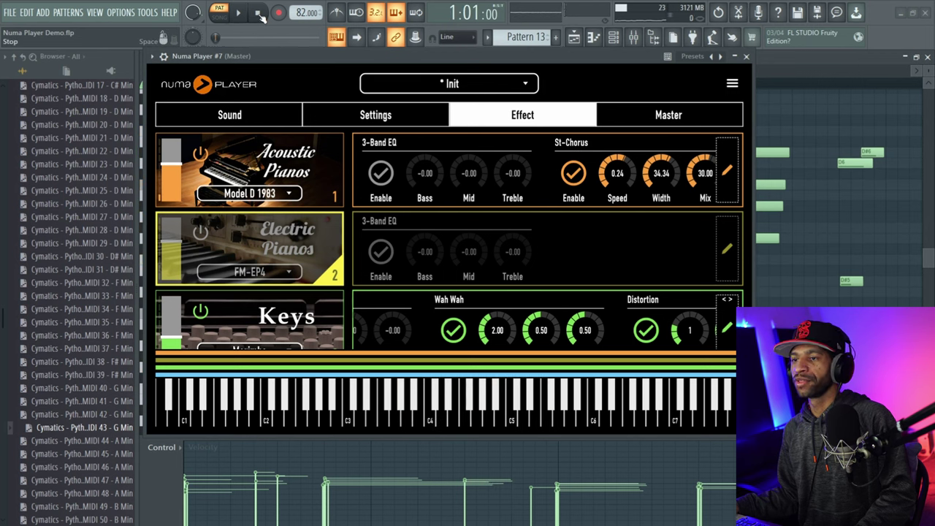
Load the S&S Model D-1983 program in place of the custom layered setup.
click(457, 86)
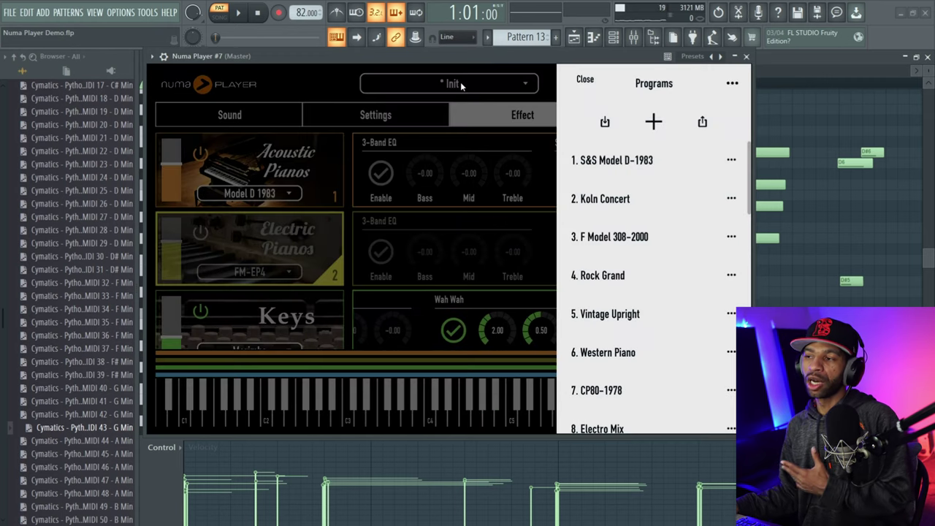
click(636, 162)
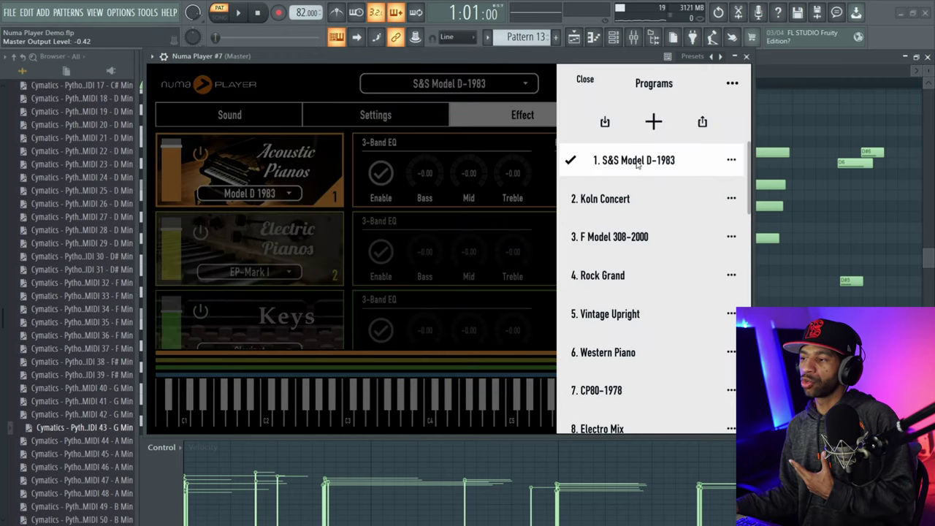
click(316, 86)
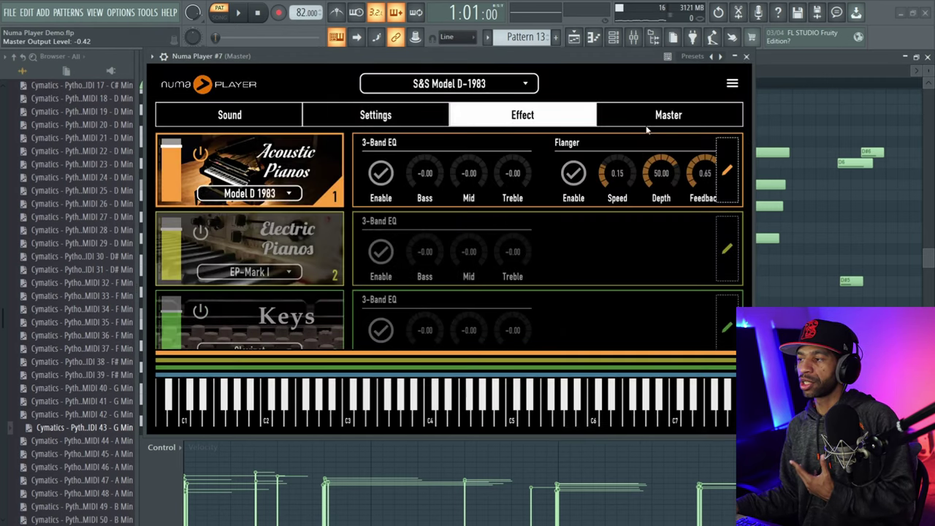
Examine the program's piano Flanger settings, its master delay and reverb parameters, and the list of programs.
scroll(607, 187, right, 1)
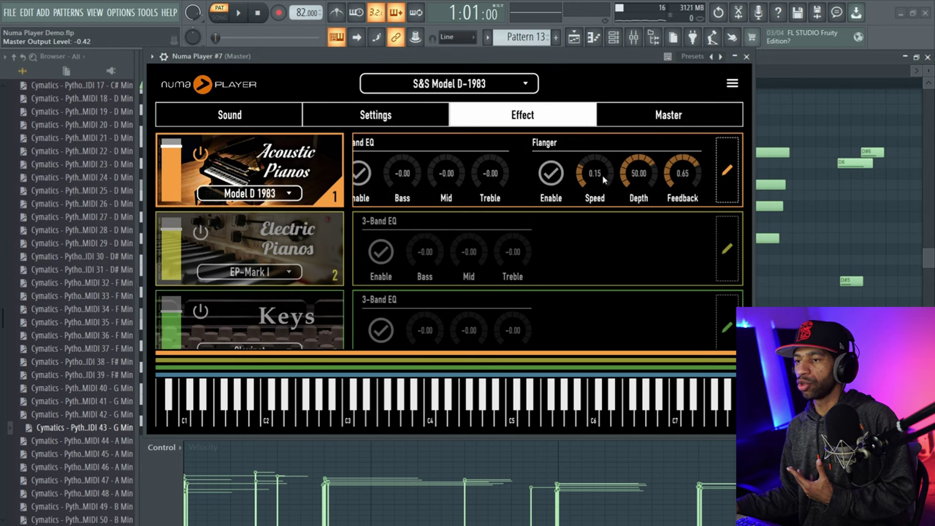
click(635, 119)
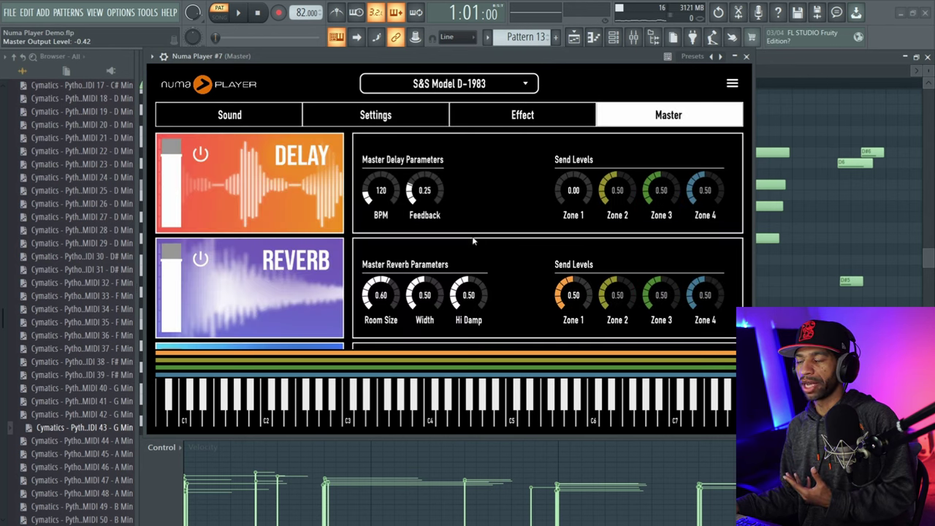
click(430, 86)
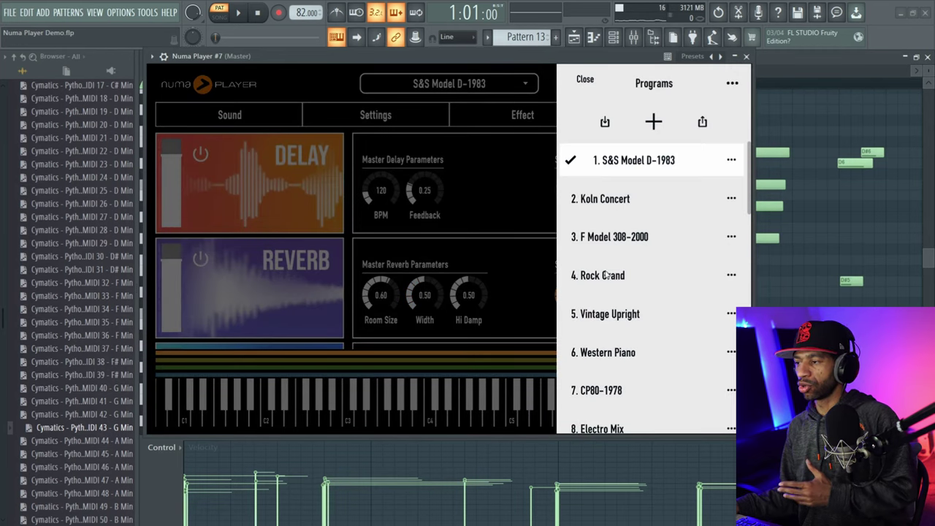
click(322, 83)
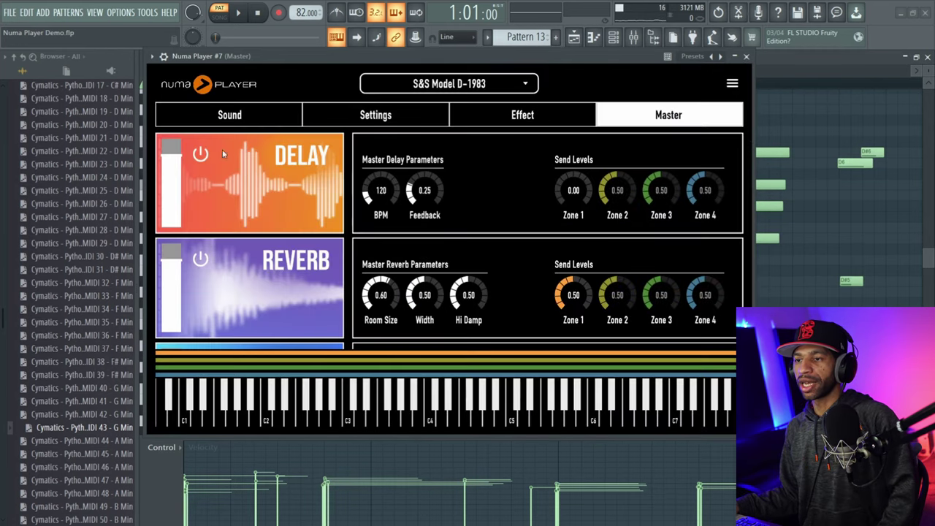
Return to the sound view and audition Pattern 13, lowering the Acoustic Pianos level to about half, and stop playback.
click(244, 117)
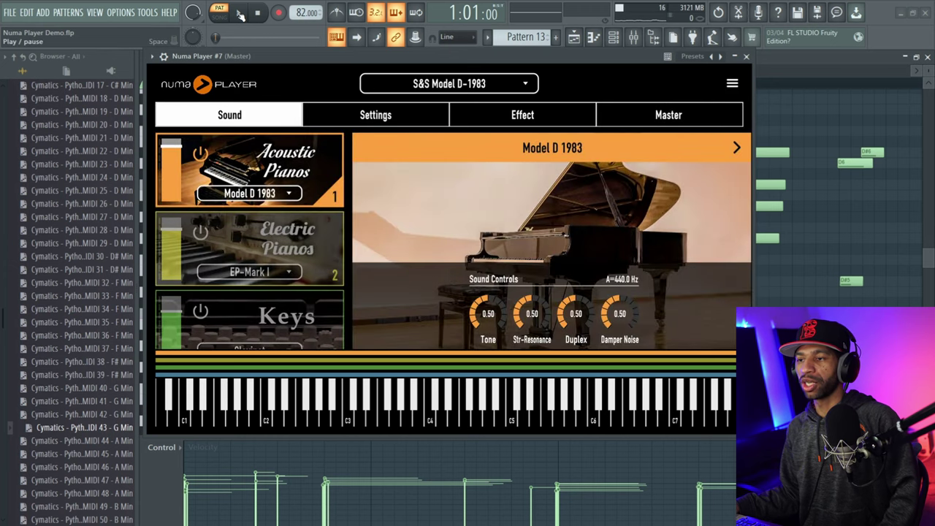
click(240, 15)
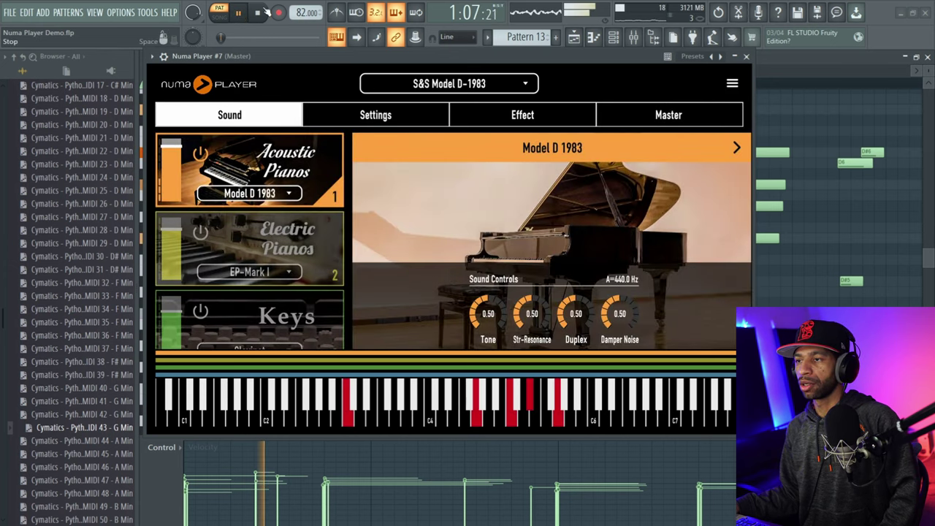
drag(171, 143, 184, 168)
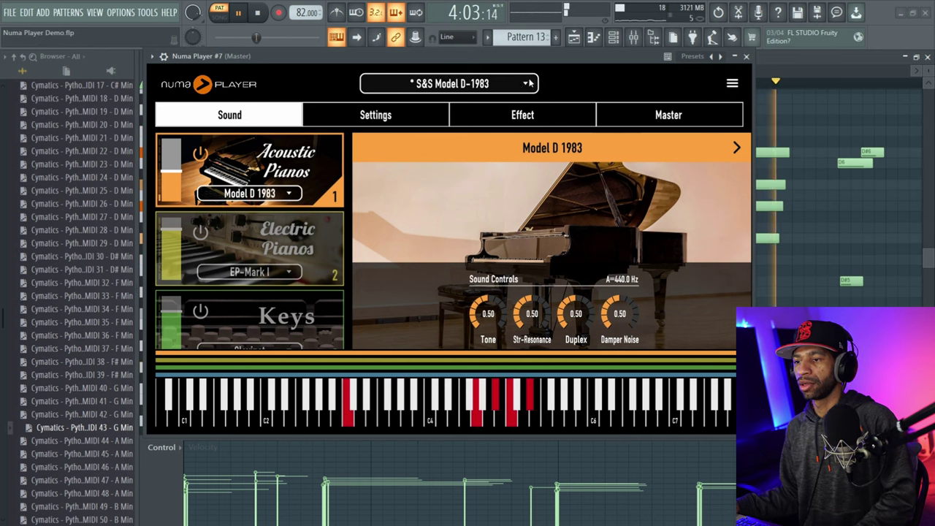
click(258, 13)
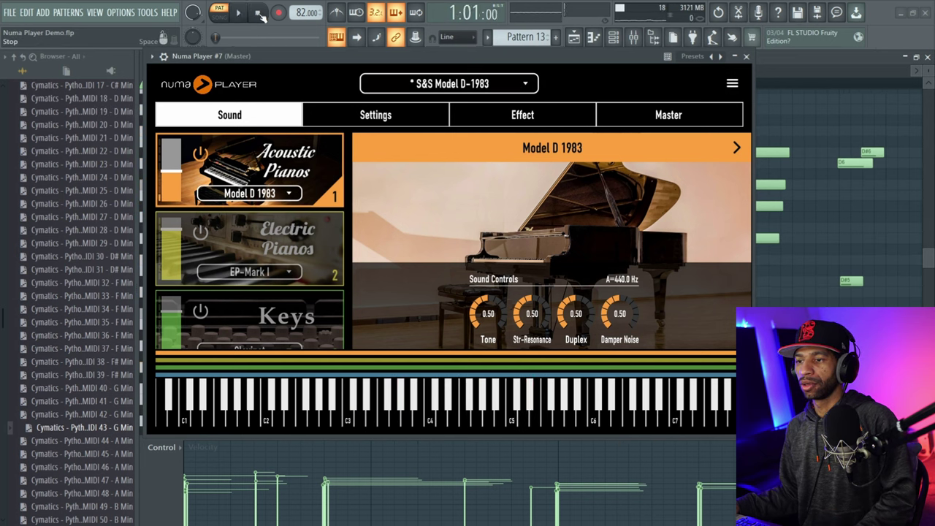
Load the Koln Concert program, lower its Acoustic Pianos level to about 0.54, and audition Pattern 13.
click(524, 84)
click(592, 202)
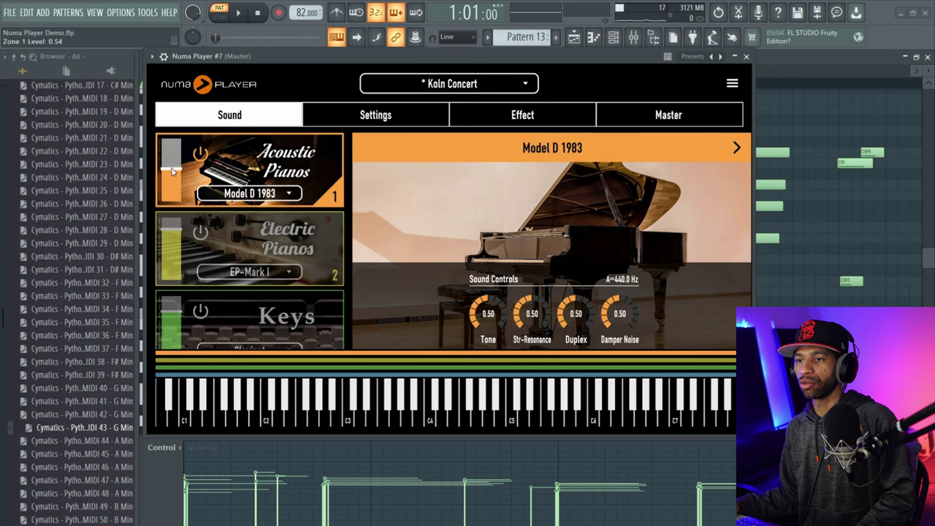
click(234, 17)
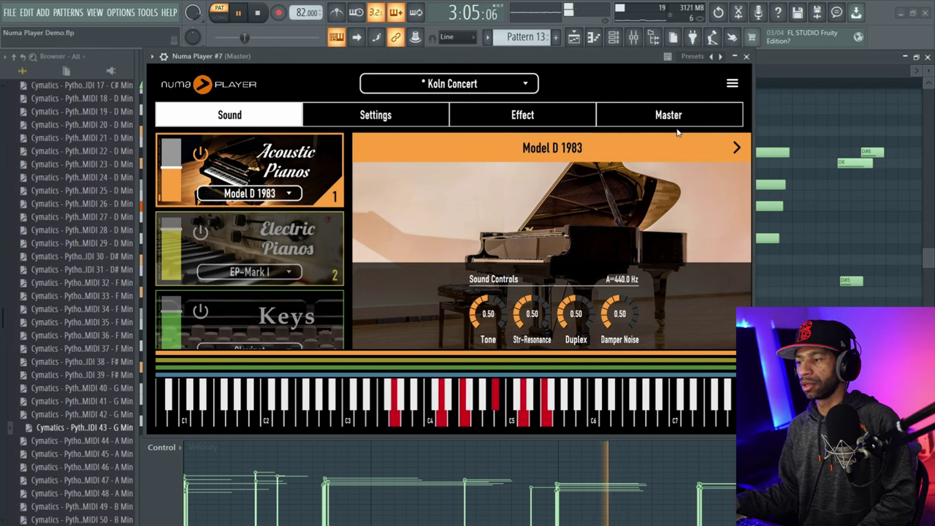
click(259, 14)
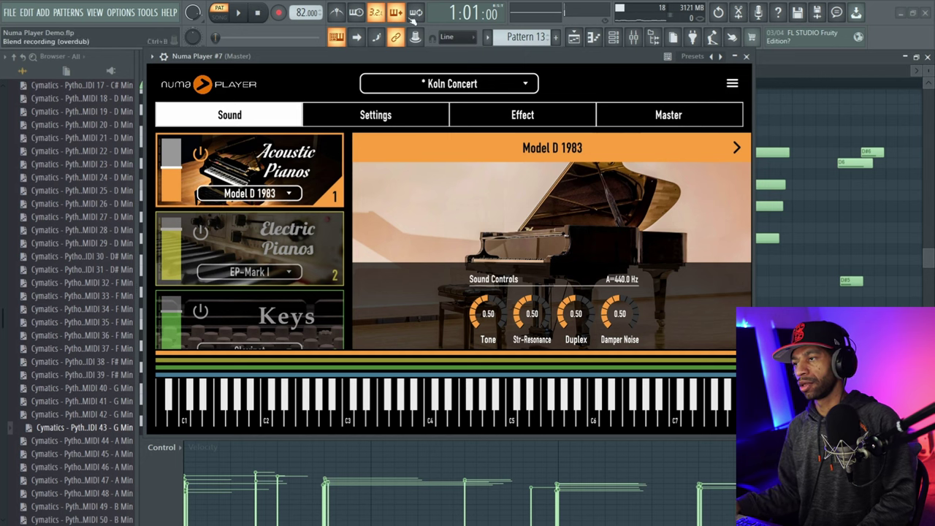
Load the Jazz Duo program and view its piano and keys layers.
click(449, 83)
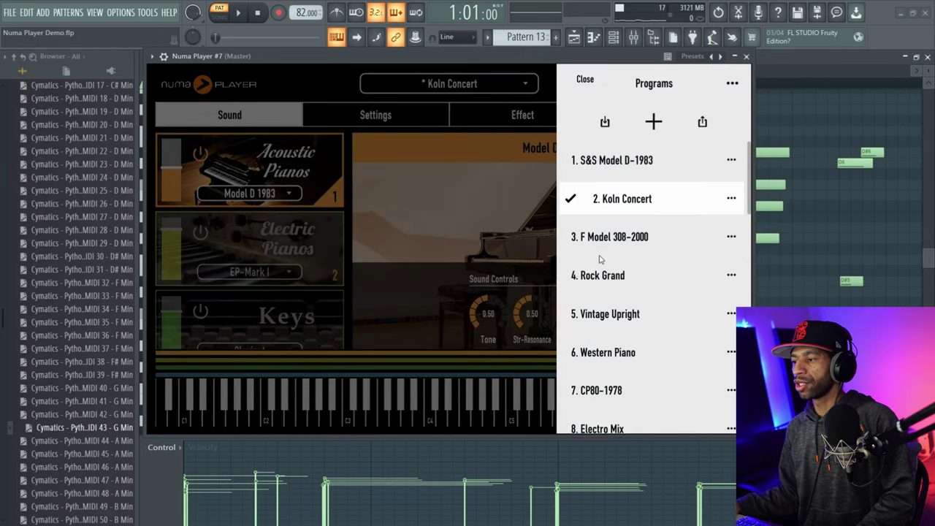
scroll(596, 275, down, 5)
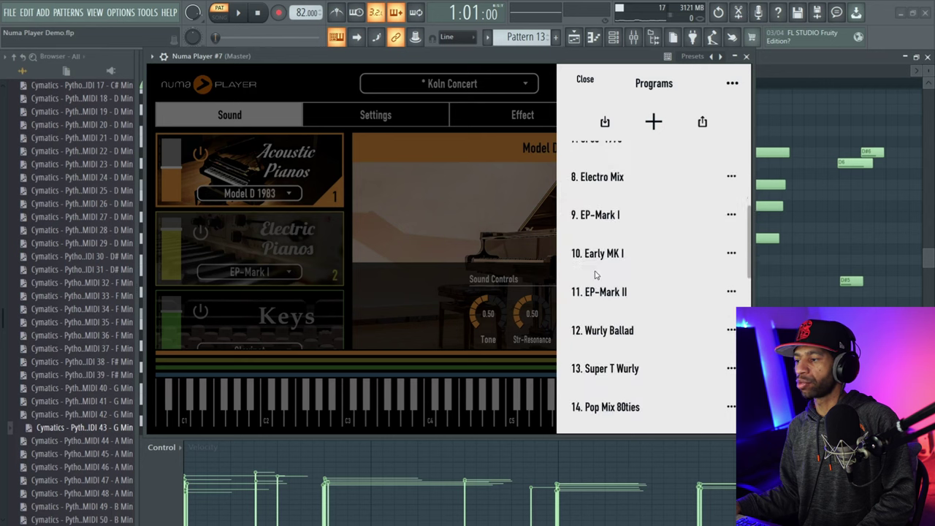
scroll(596, 275, down, 3)
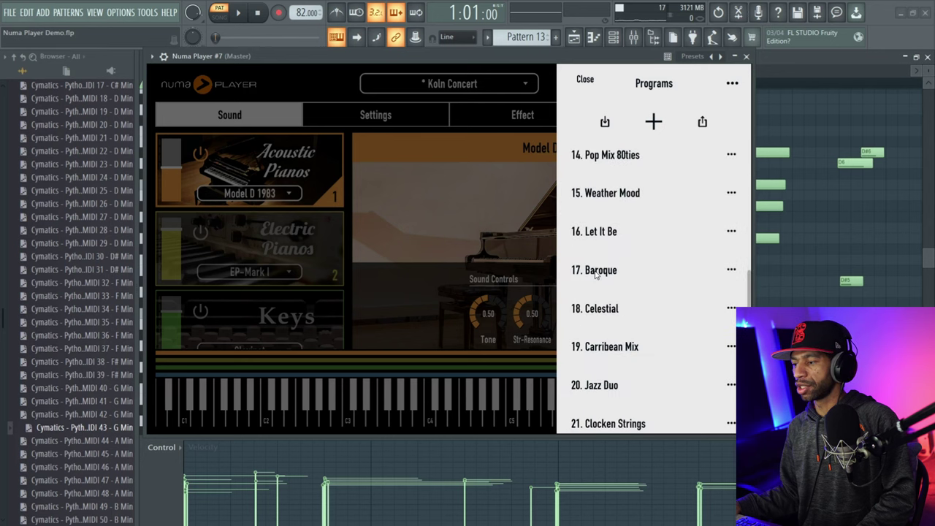
click(616, 387)
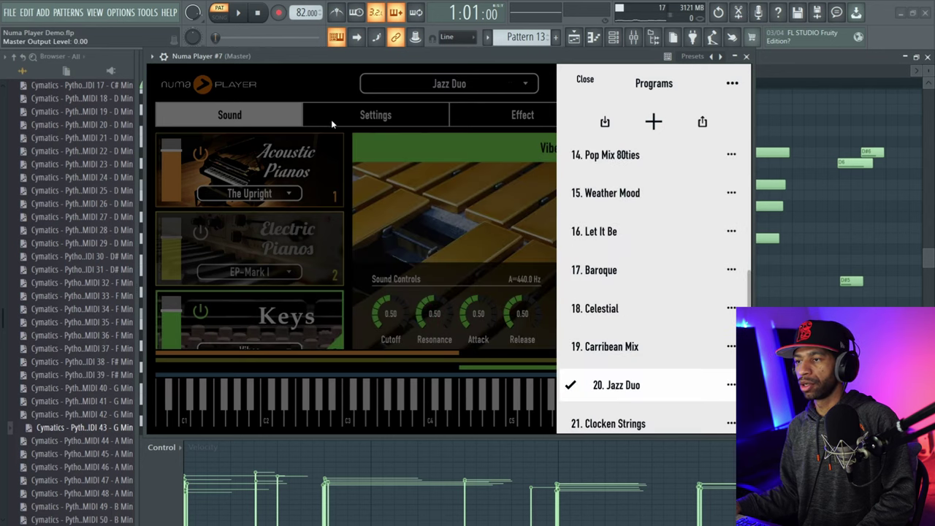
click(330, 77)
scroll(285, 243, down, 1)
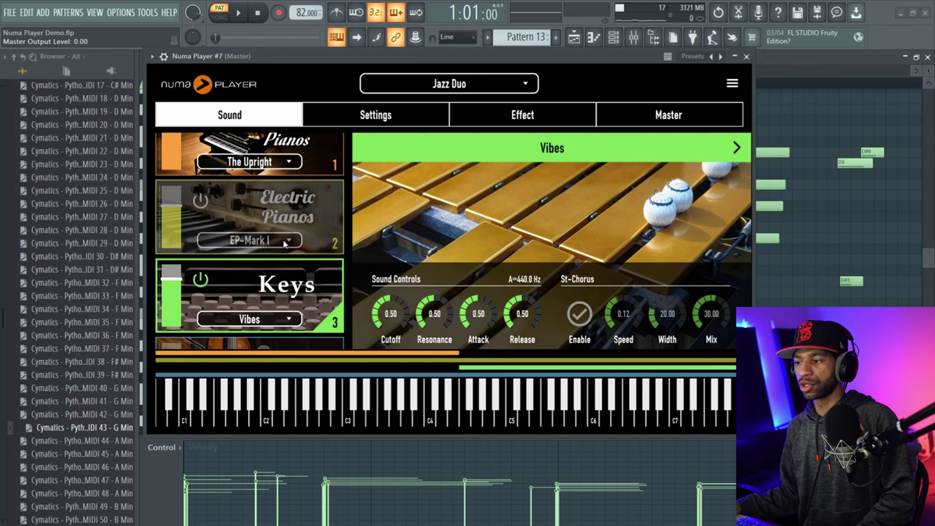